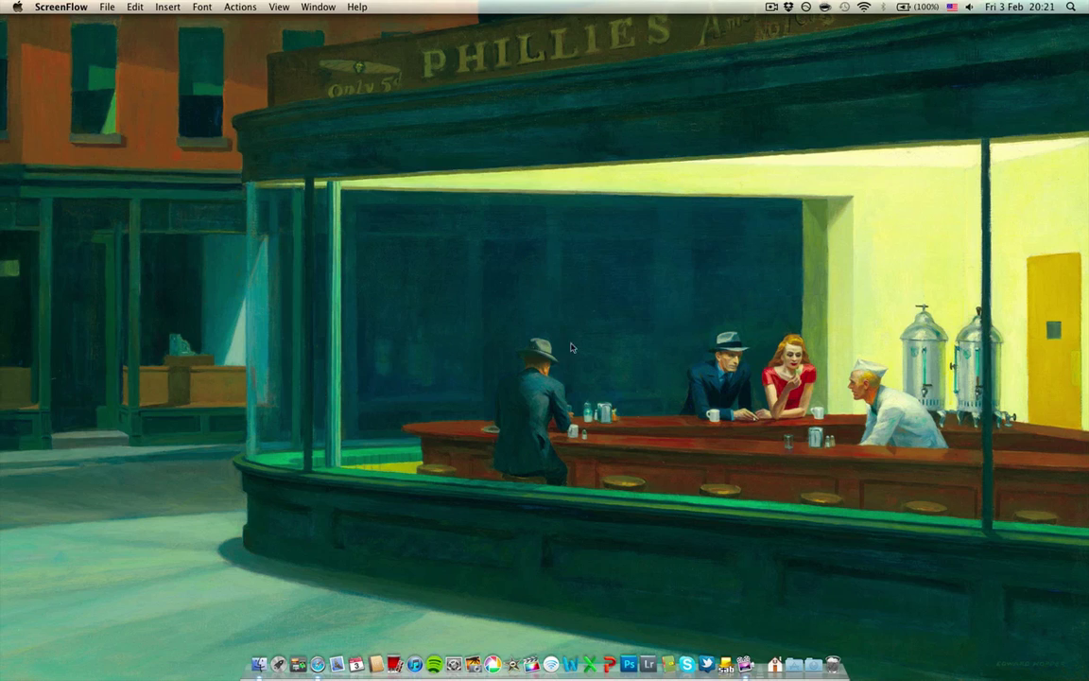
From the menu-bar Time Machine icon, open its preferences and choose the first Time Capsule 'Data' share as backup disk.
{"action": "left_click", "coordinate": [639, 239]}
{"action": "left_click", "coordinate": [844, 6]}
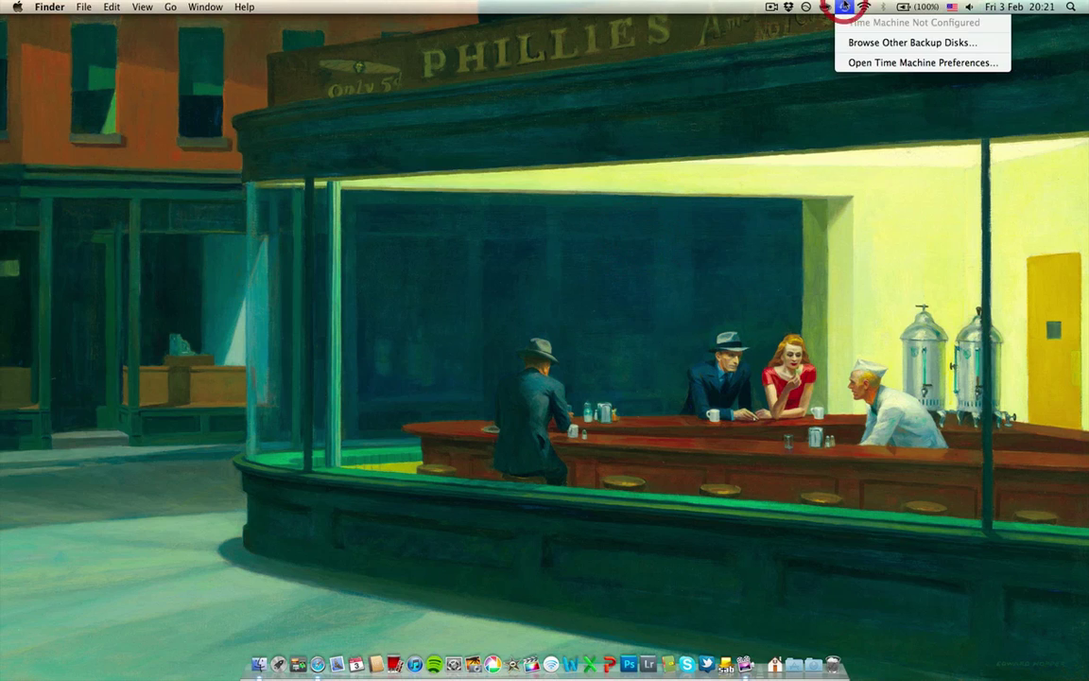
{"action": "left_click", "coordinate": [853, 63]}
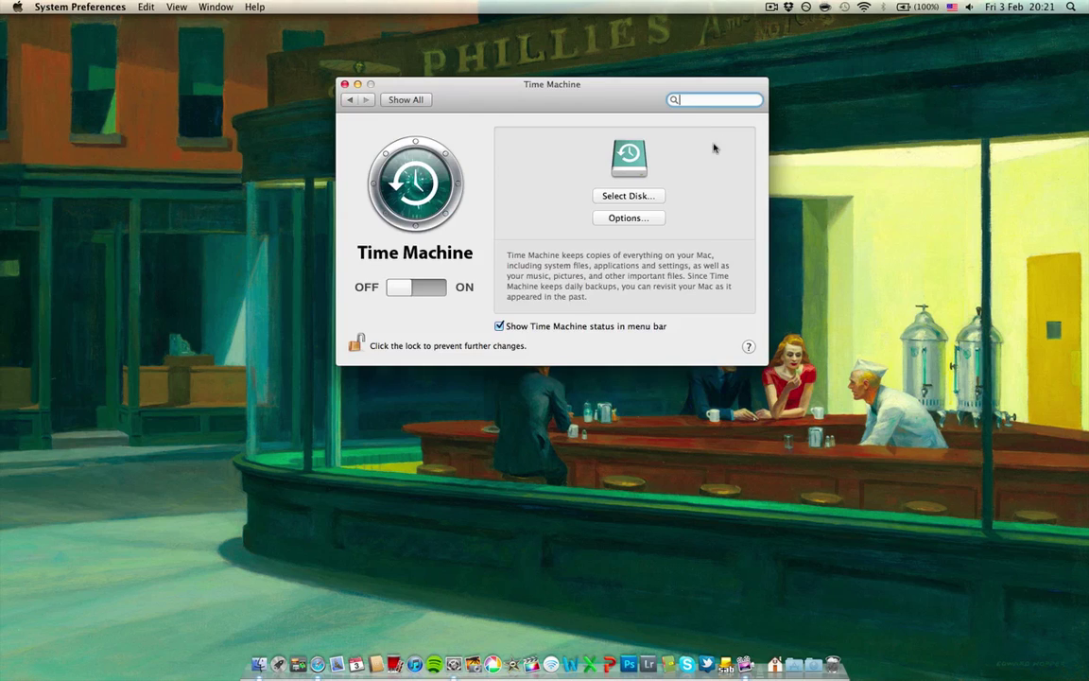
{"action": "left_click", "coordinate": [630, 196]}
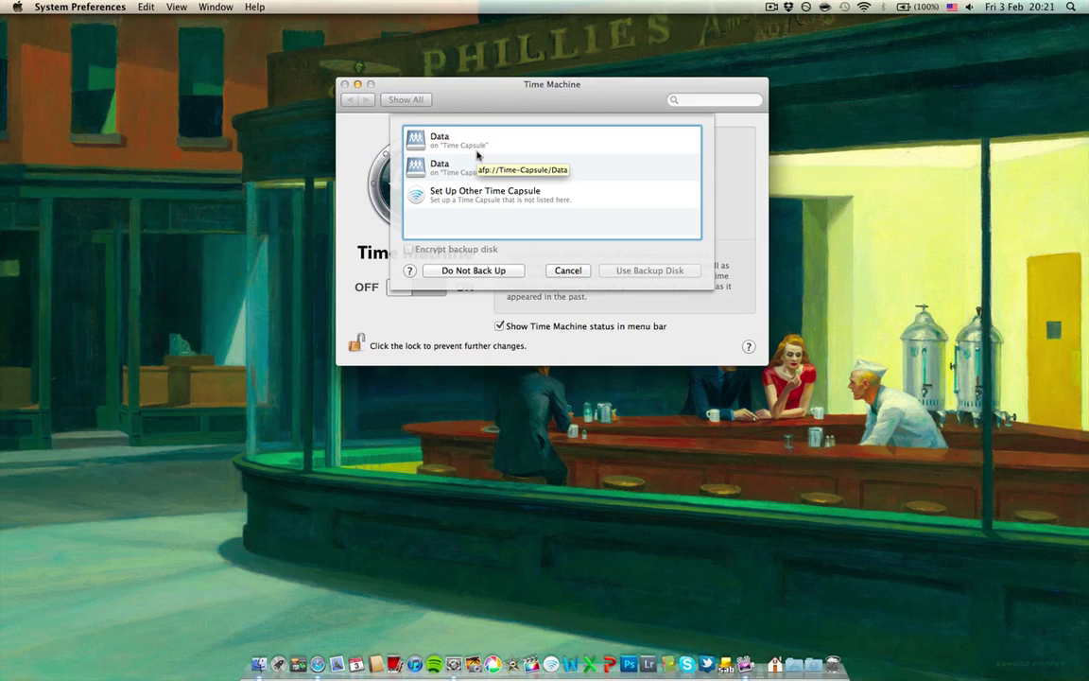
{"action": "left_click", "coordinate": [441, 140]}
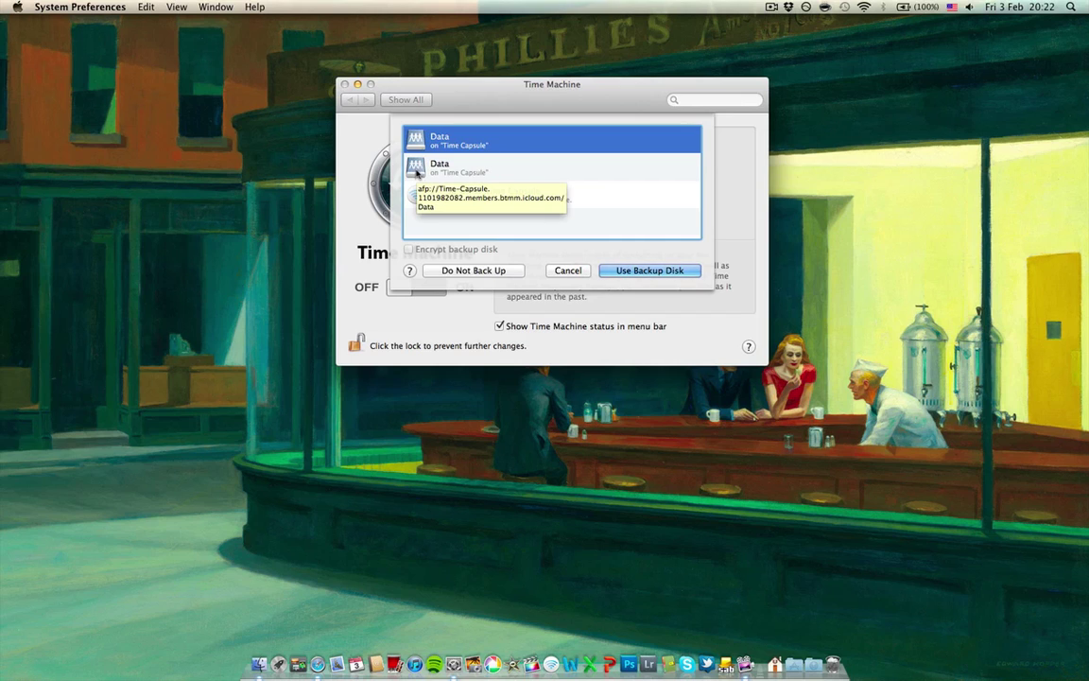
Use the Time Capsule 'Data' disk for backups, connect with its password, and run Back Up Now.
{"action": "left_click", "coordinate": [619, 271]}
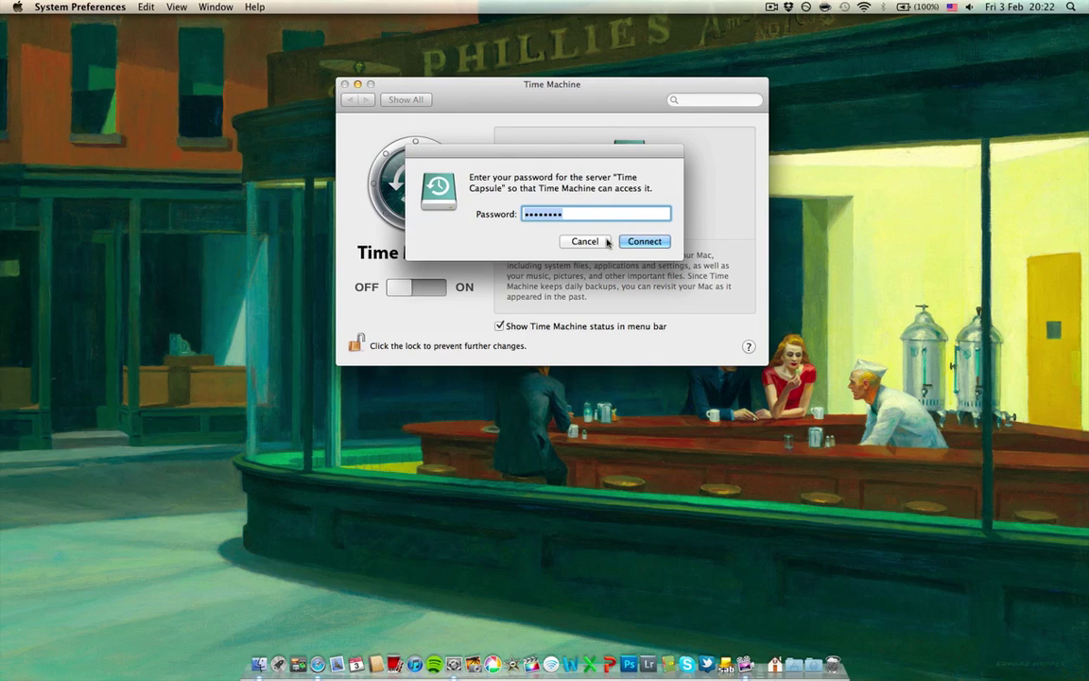
{"action": "left_click", "coordinate": [645, 241]}
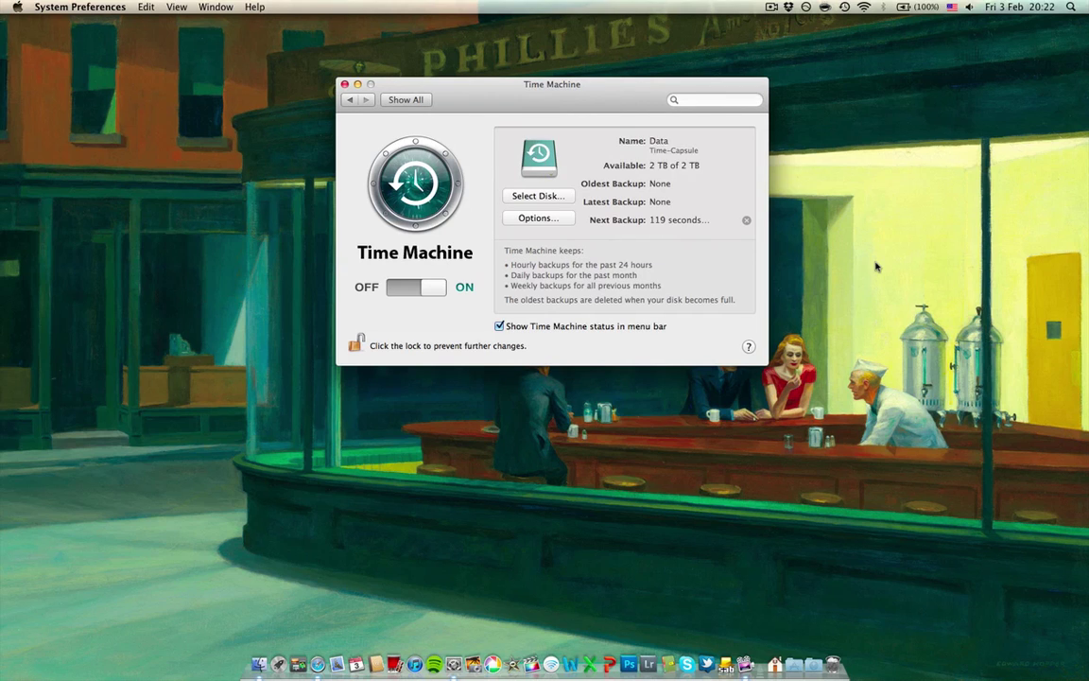
{"action": "left_click", "coordinate": [845, 7]}
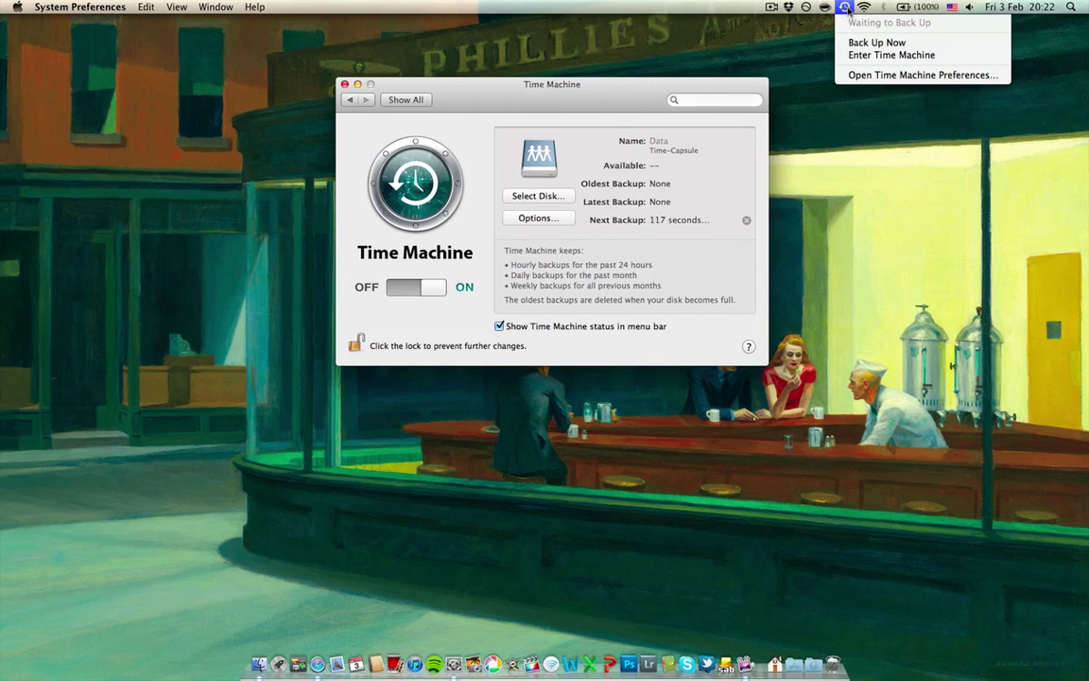
{"action": "left_click", "coordinate": [855, 43]}
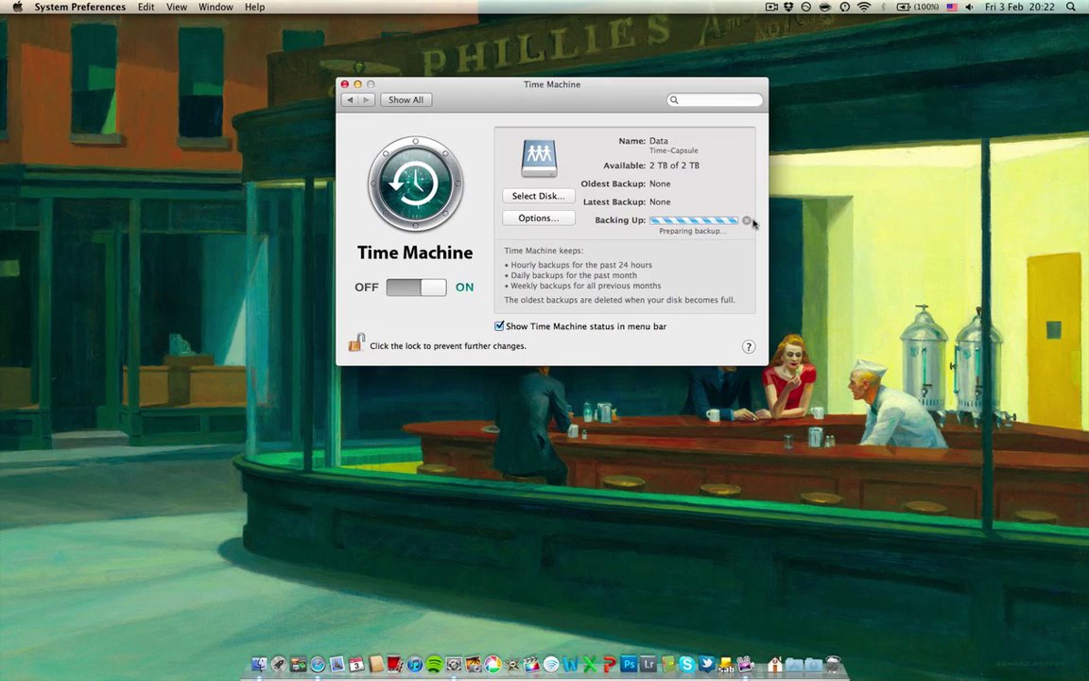
Open the Time Capsule's Data share in a new Finder window and arrange it beside Time Machine.
{"action": "left_click", "coordinate": [819, 236]}
{"action": "key", "text": "super+n"}
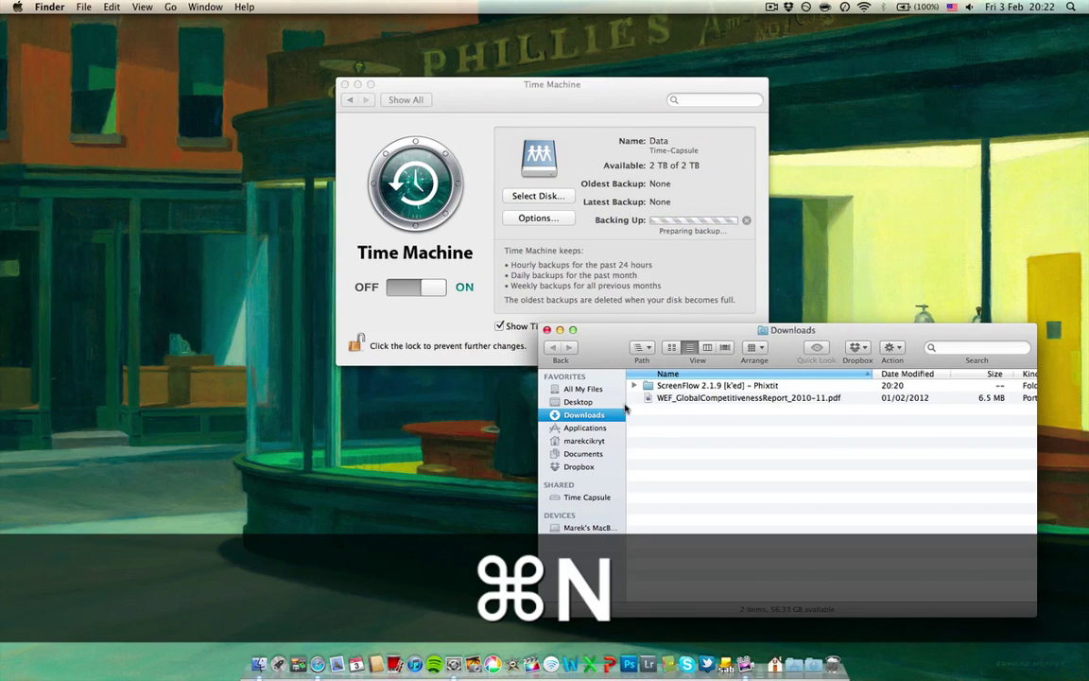
{"action": "left_click", "coordinate": [583, 496]}
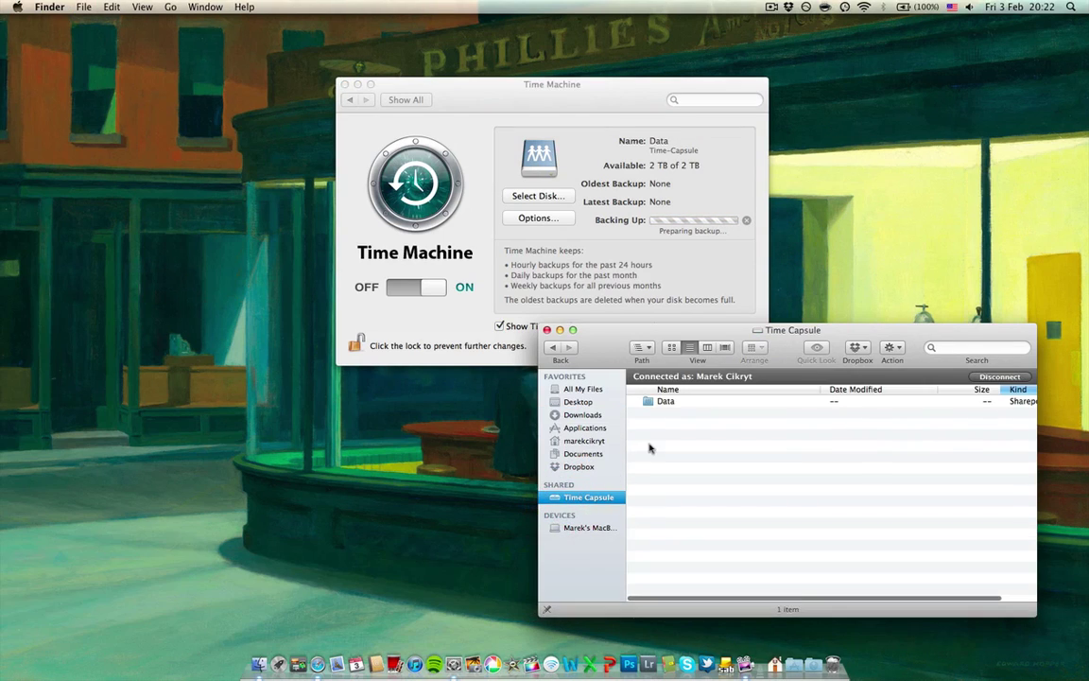
{"action": "double_click", "coordinate": [660, 403]}
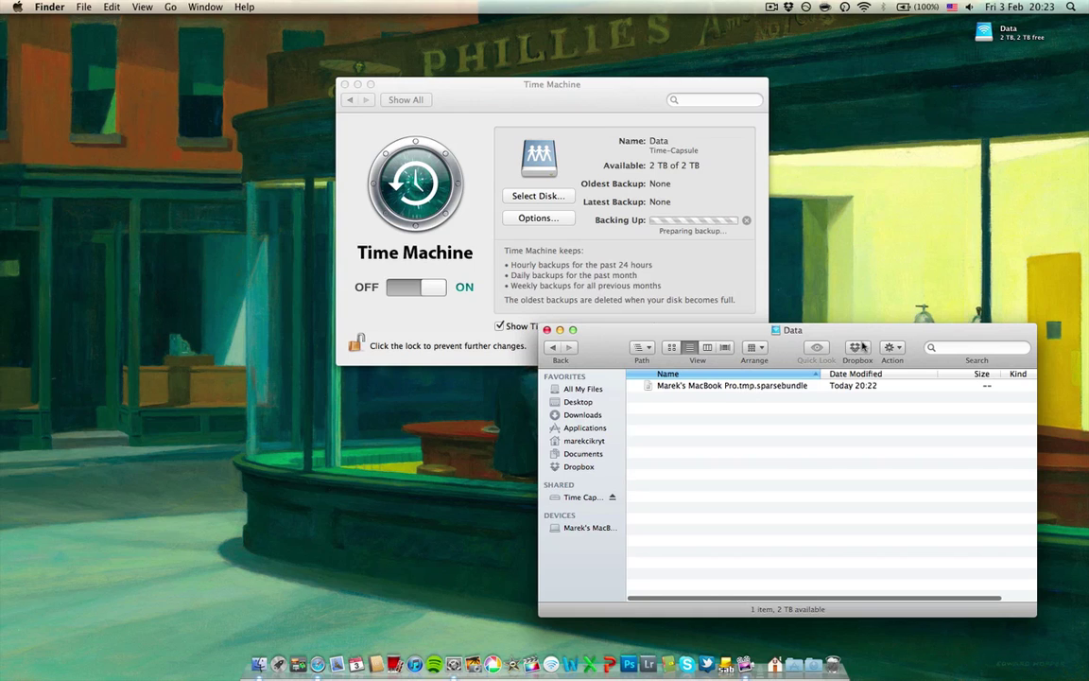
{"action": "left_click_drag", "start_coordinate": [869, 327], "coordinate": [858, 352]}
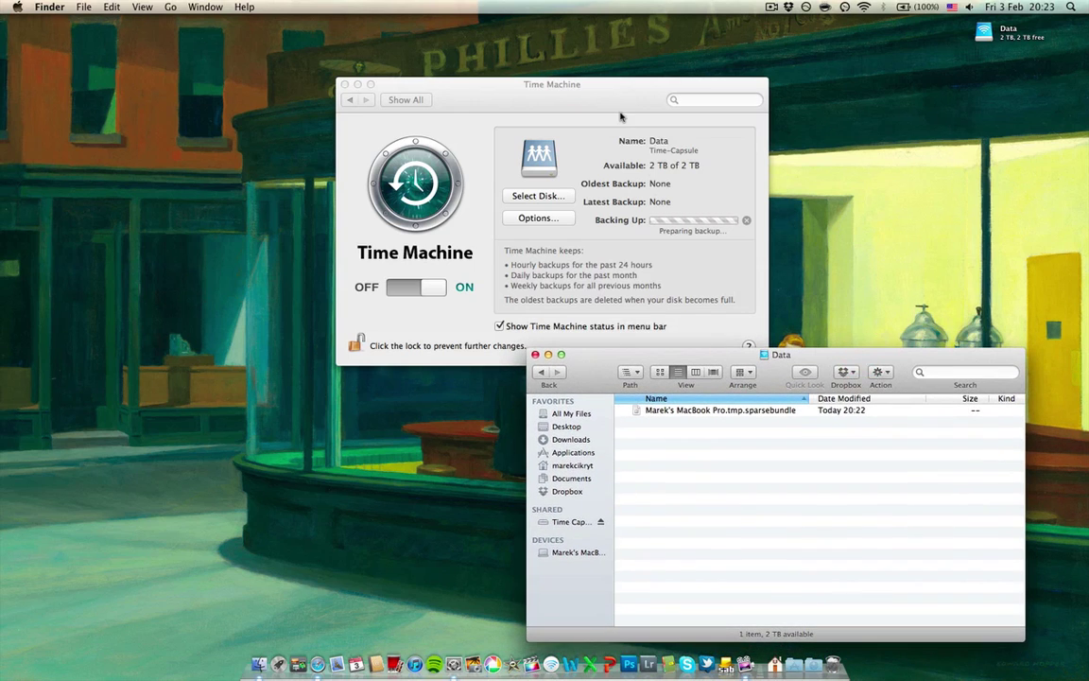
{"action": "left_click_drag", "start_coordinate": [622, 111], "coordinate": [341, 123]}
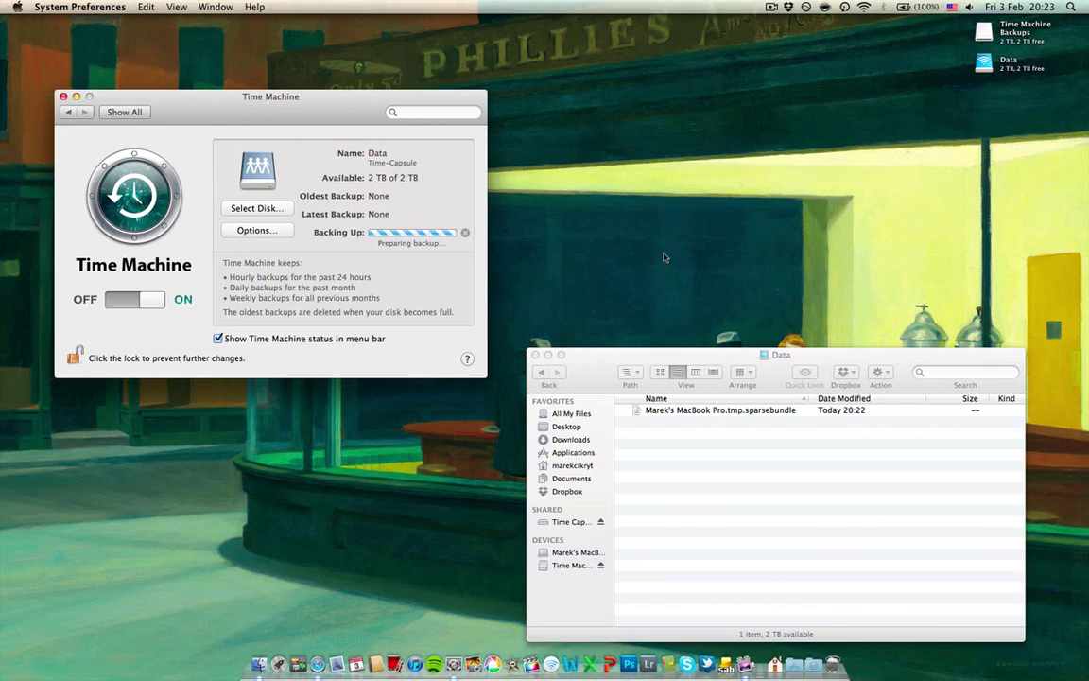
Stop the first backup, switch Time Machine OFF, and close System Preferences.
{"action": "left_click", "coordinate": [845, 9]}
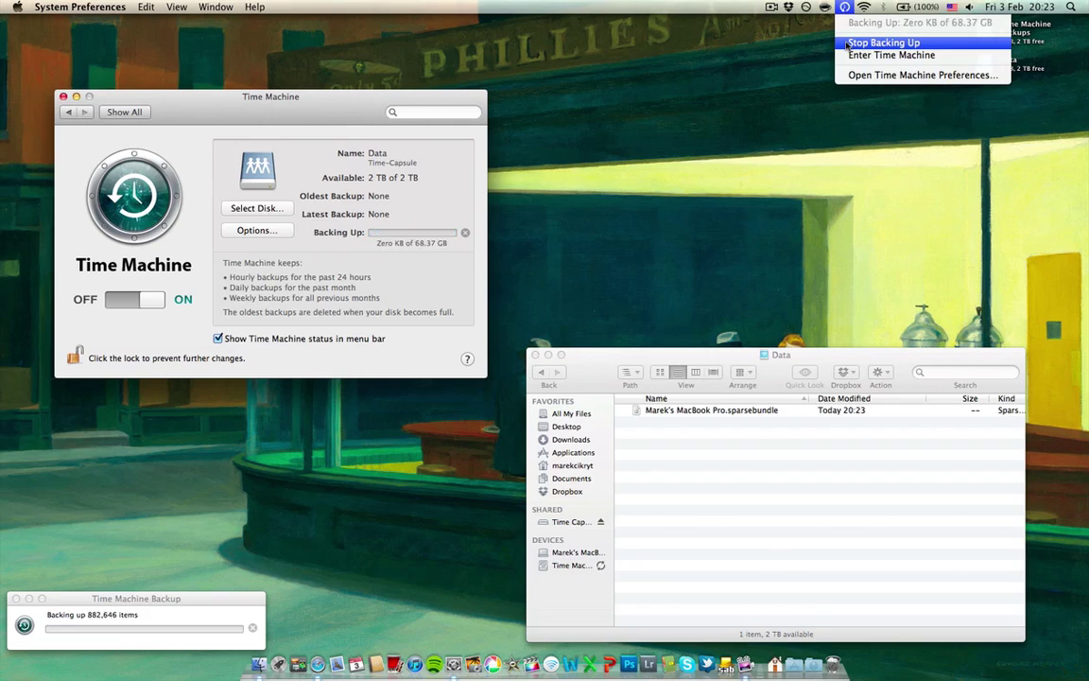
{"action": "left_click", "coordinate": [849, 43]}
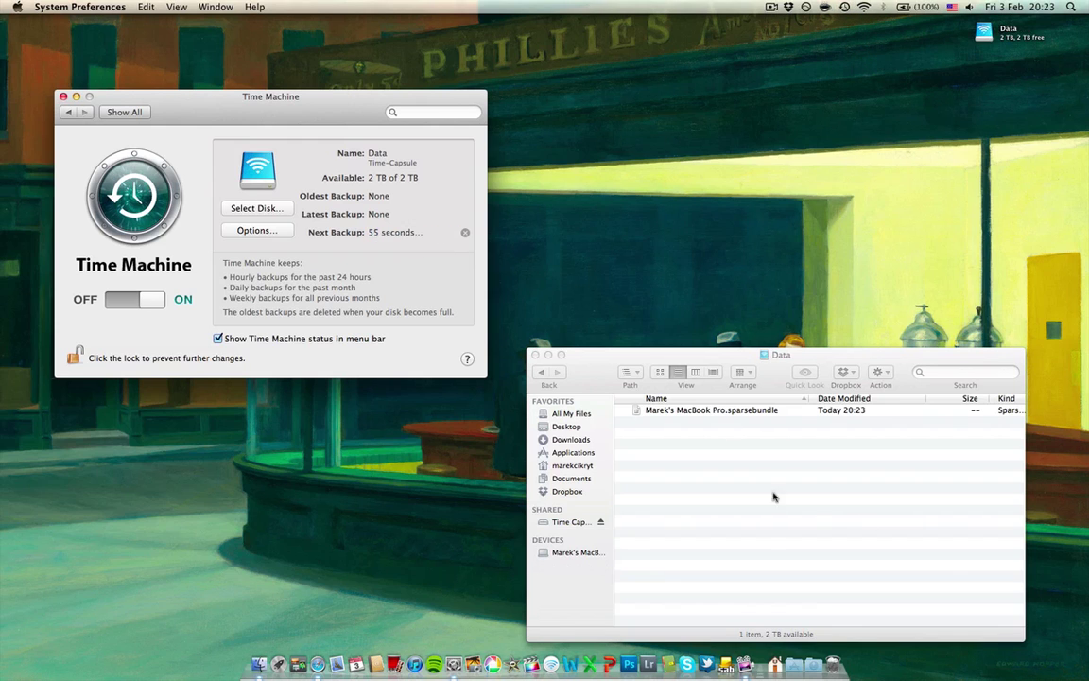
{"action": "left_click", "coordinate": [123, 299]}
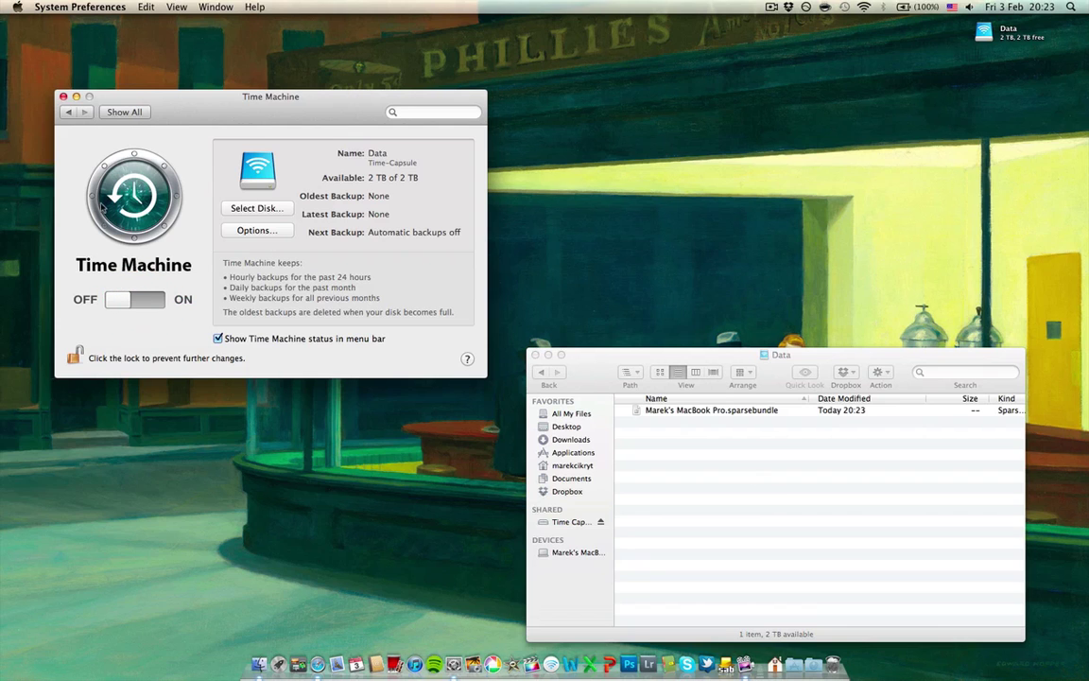
{"action": "left_click", "coordinate": [64, 96]}
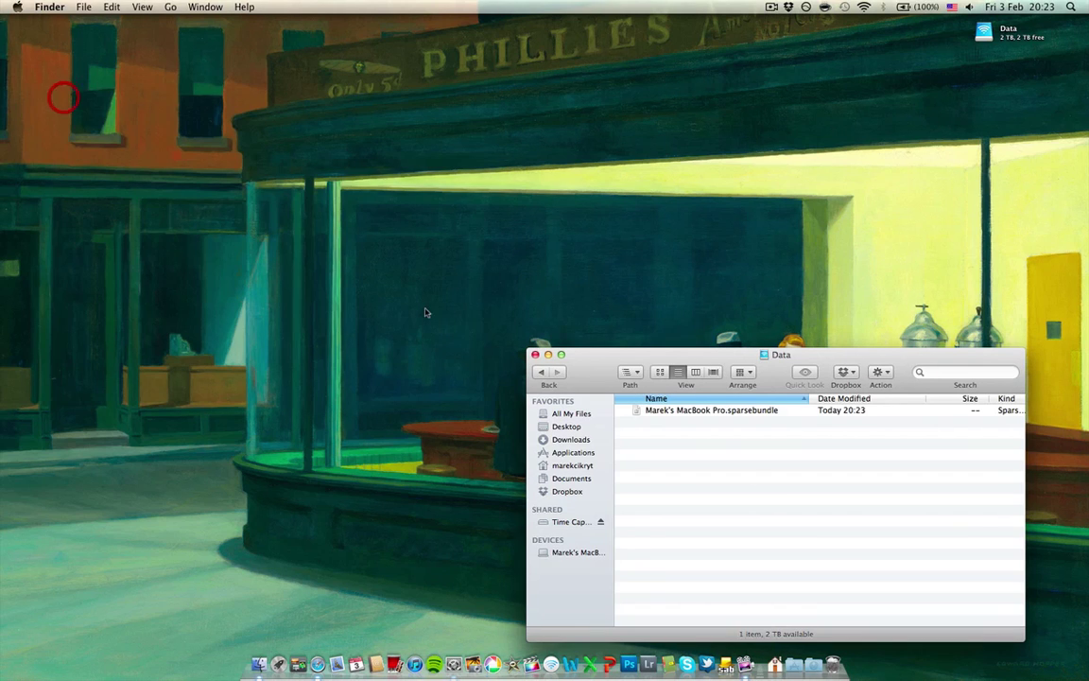
Copy the sparsebundle's two com.apple.TimeMachine.MachineID files (.bckup and .plist) to the desktop.
{"action": "right_click", "coordinate": [694, 412]}
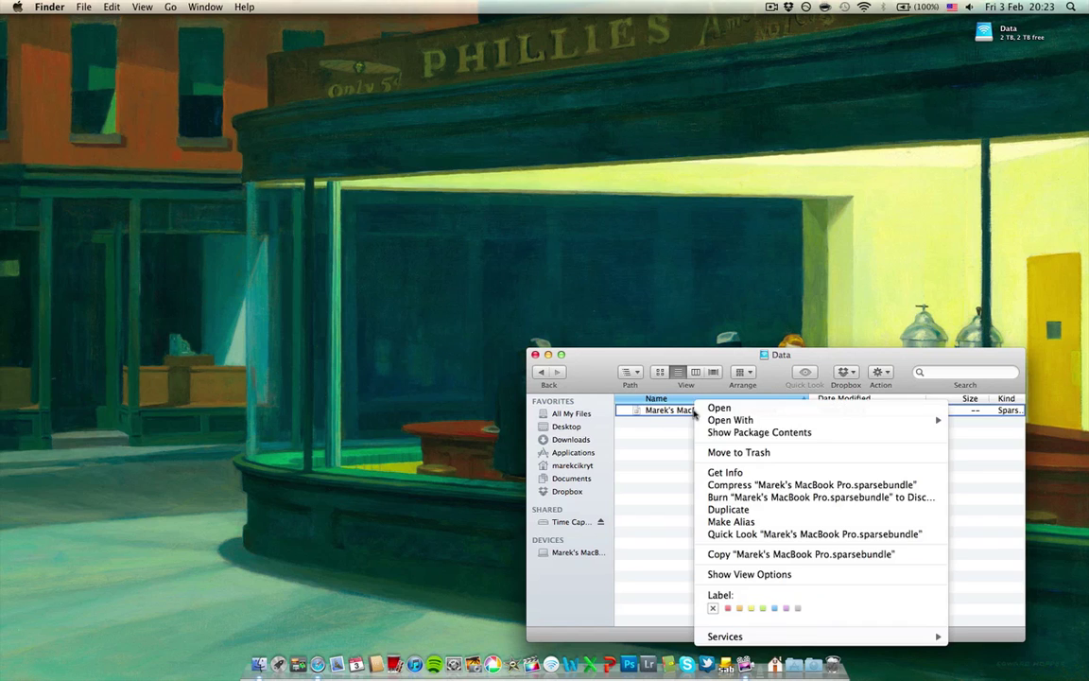
{"action": "left_click", "coordinate": [723, 433]}
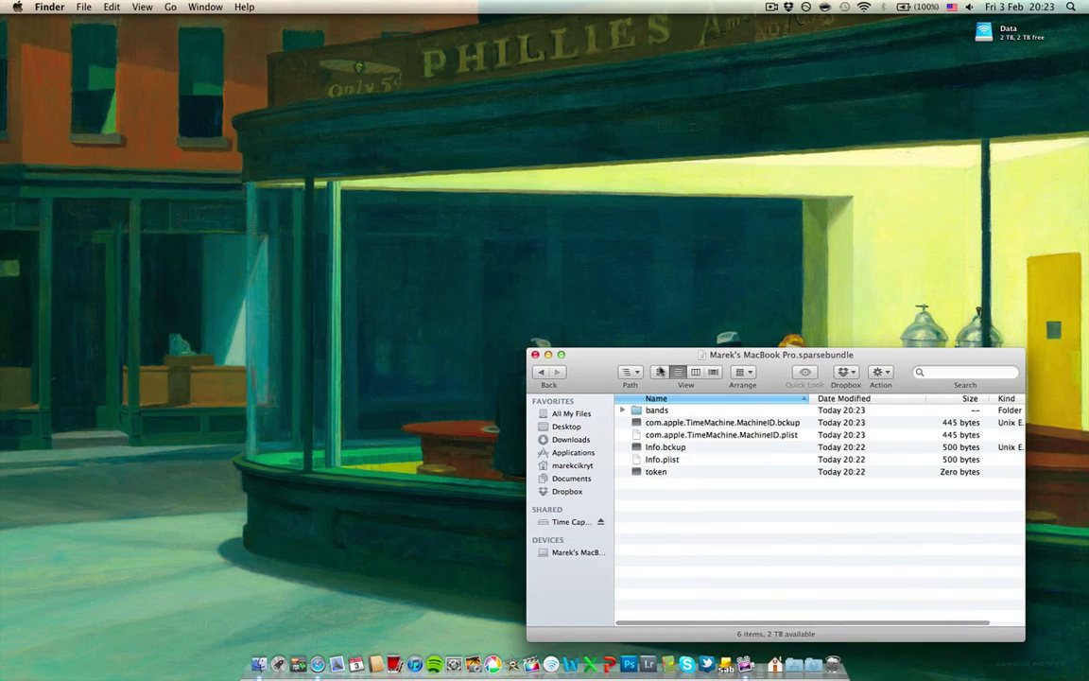
{"action": "left_click", "coordinate": [681, 426]}
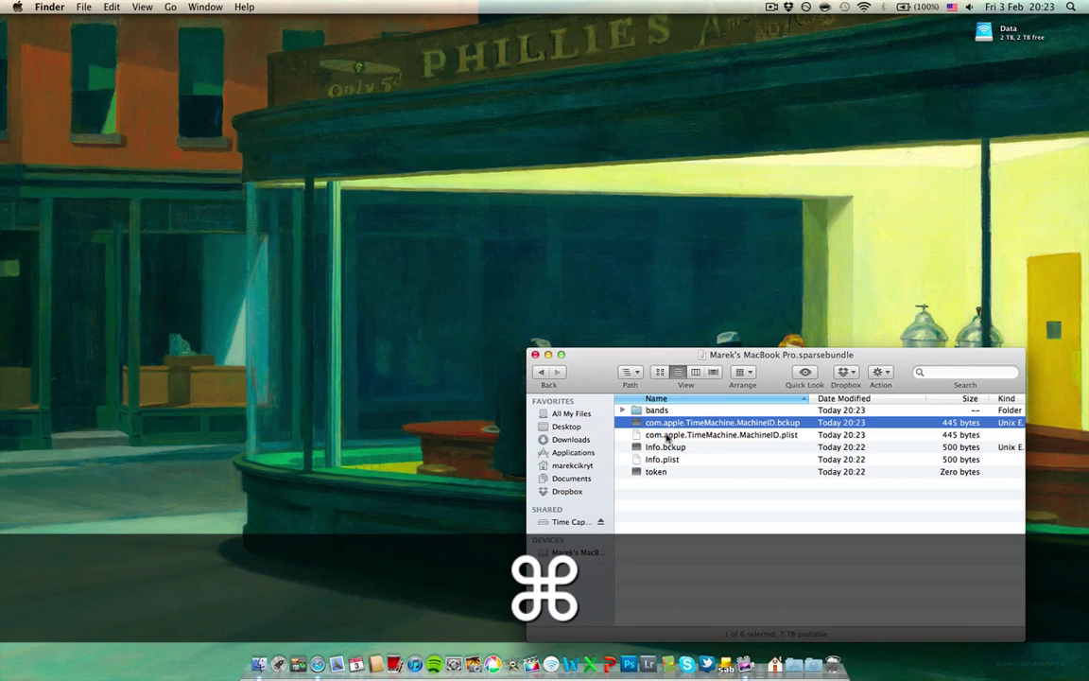
{"action": "left_click", "coordinate": [668, 436], "text": "super"}
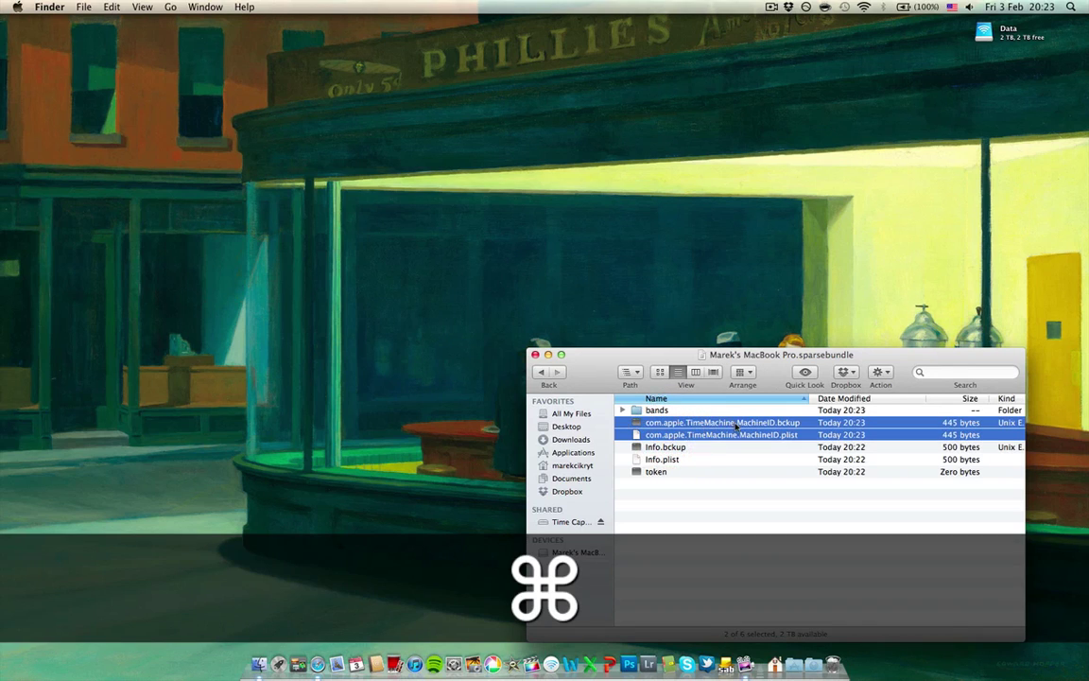
{"action": "left_click_drag", "start_coordinate": [766, 428], "coordinate": [774, 268]}
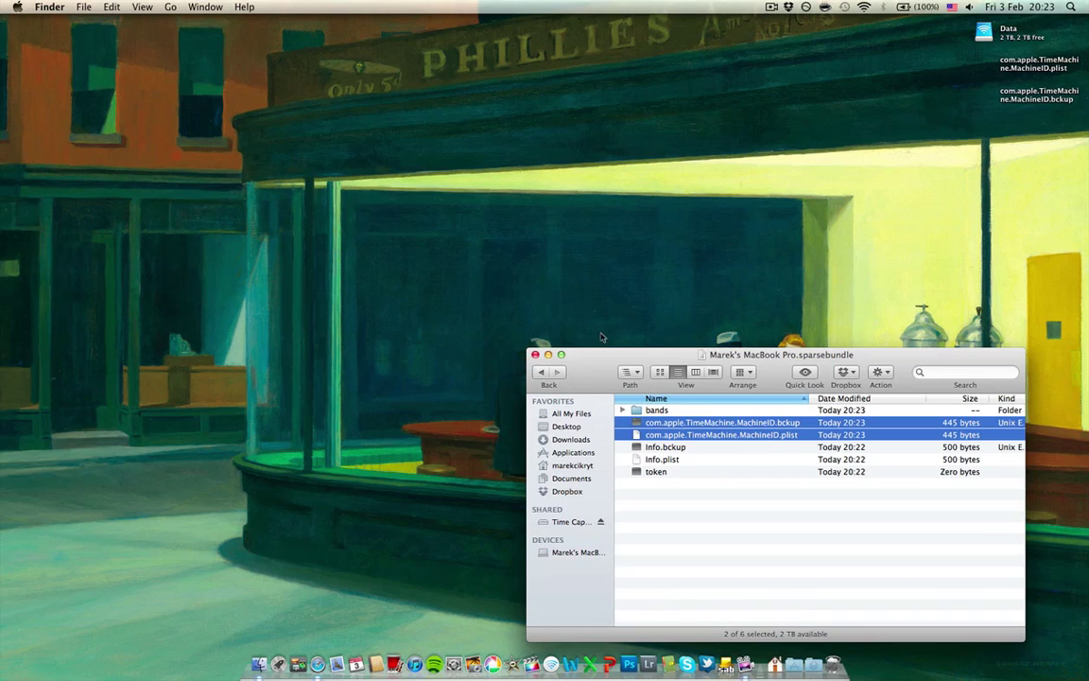
Copy the sparsebundle's file name, then delete the sparsebundle from the Data share.
{"action": "left_click", "coordinate": [540, 373]}
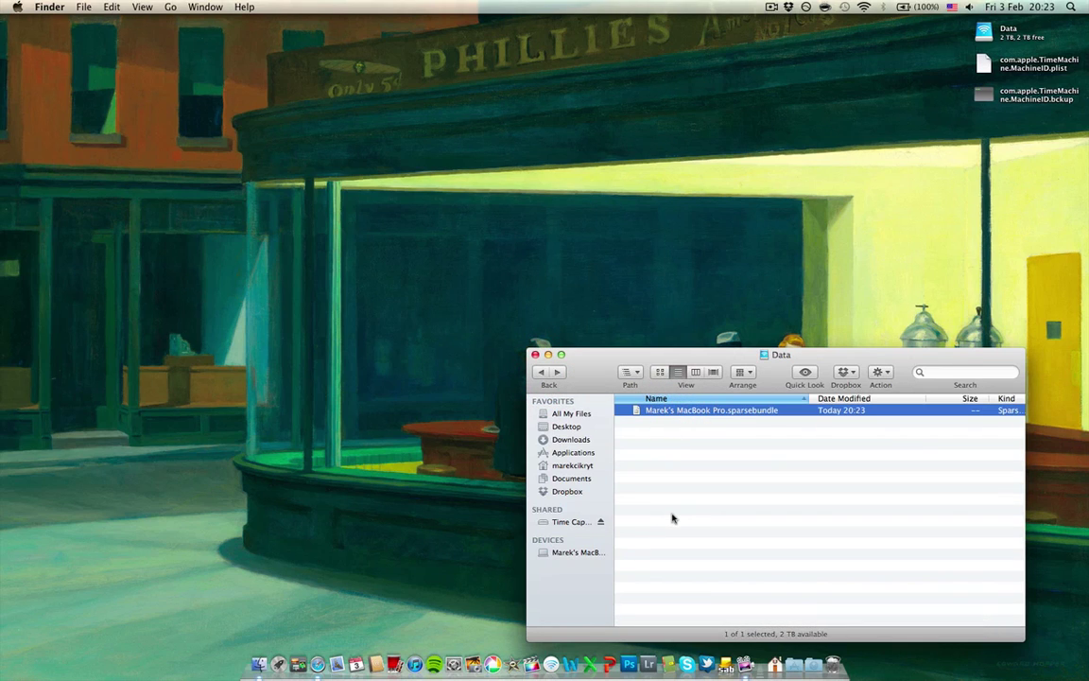
{"action": "left_click", "coordinate": [657, 414]}
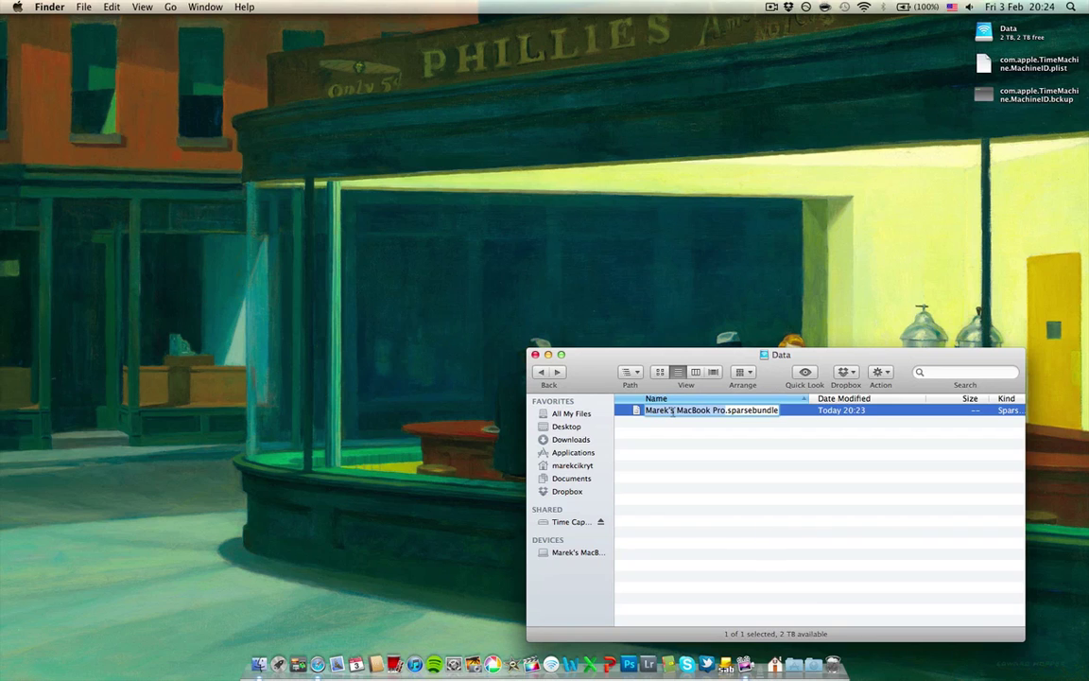
{"action": "key", "text": "super+c"}
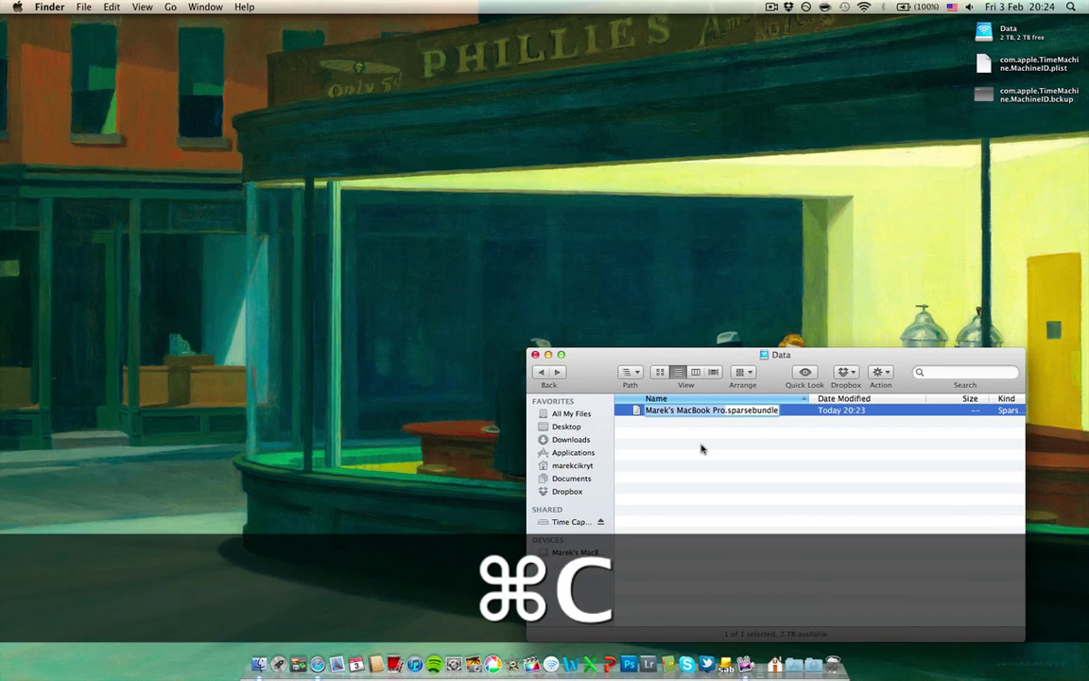
{"action": "left_click", "coordinate": [703, 445]}
{"action": "left_click", "coordinate": [701, 416]}
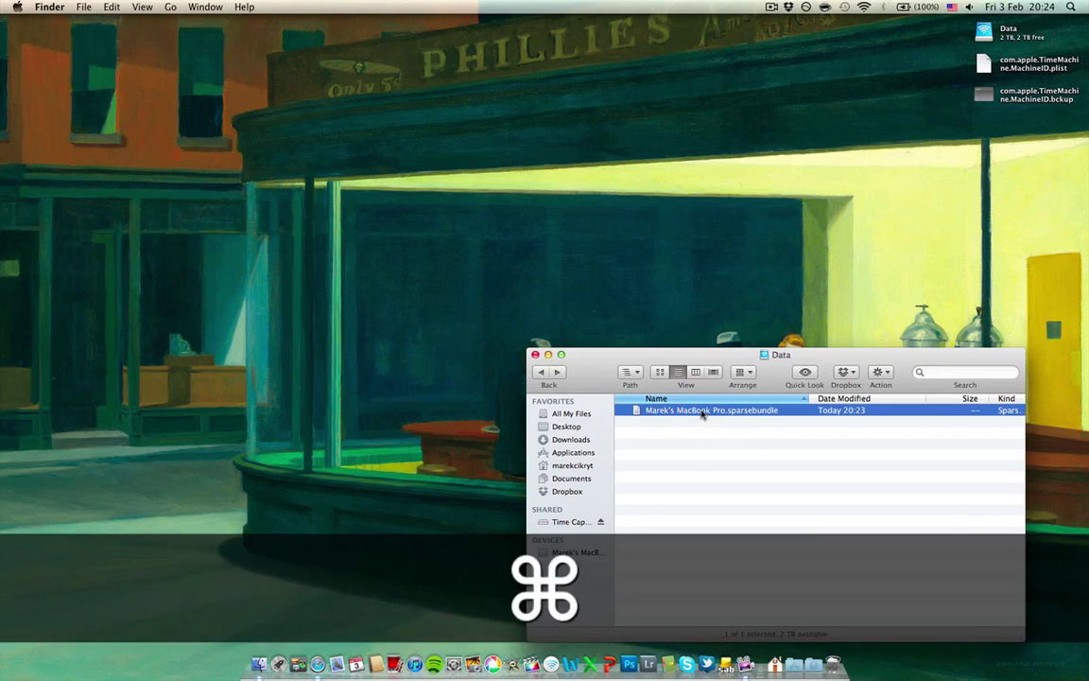
{"action": "key", "text": "super+BackSpace"}
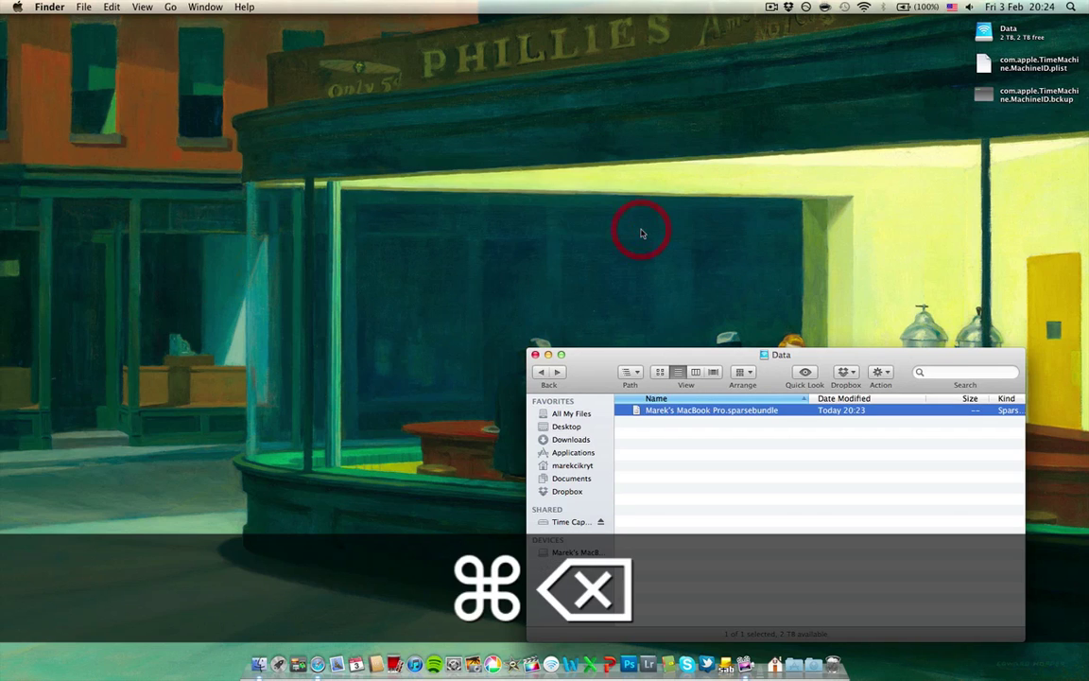
Close the Data window and launch Disk Utility from the Utilities folder.
{"action": "left_click", "coordinate": [535, 355]}
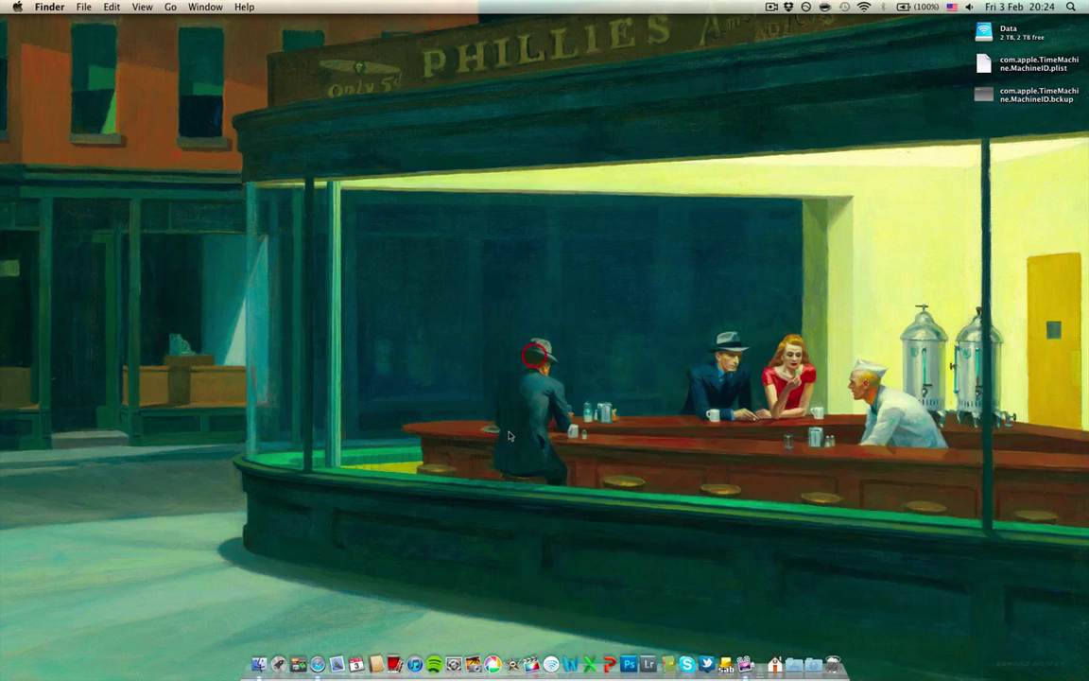
{"action": "key", "text": "super+shift+u"}
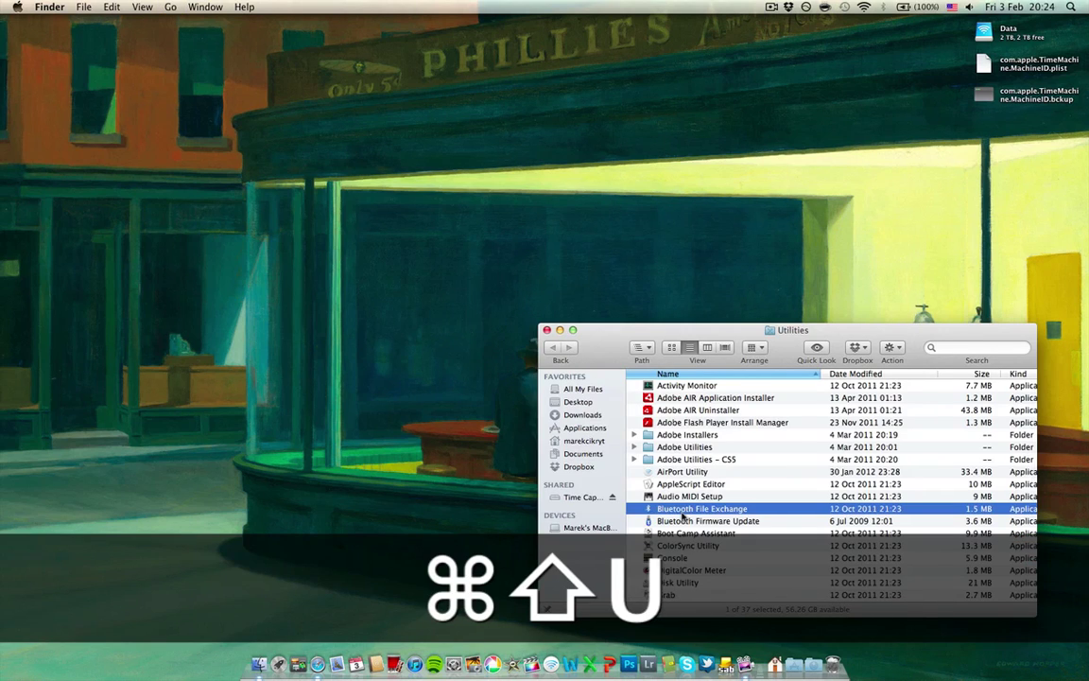
{"action": "type", "text": "di"}
{"action": "key", "text": "Down"}
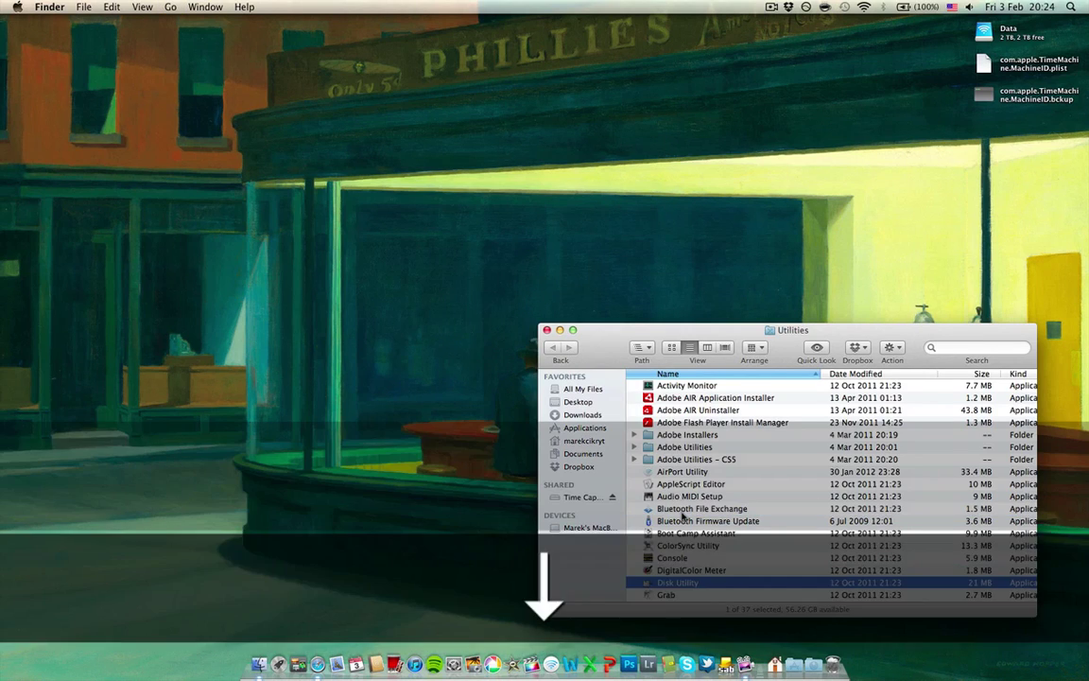
{"action": "key", "text": "super+o"}
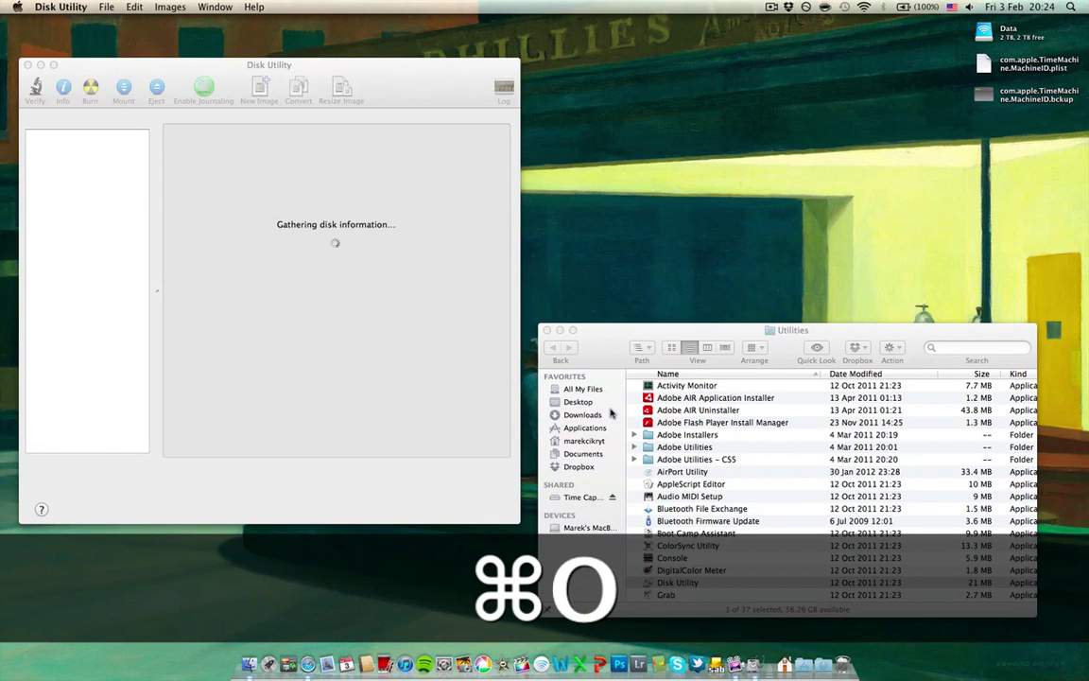
{"action": "left_click", "coordinate": [546, 331]}
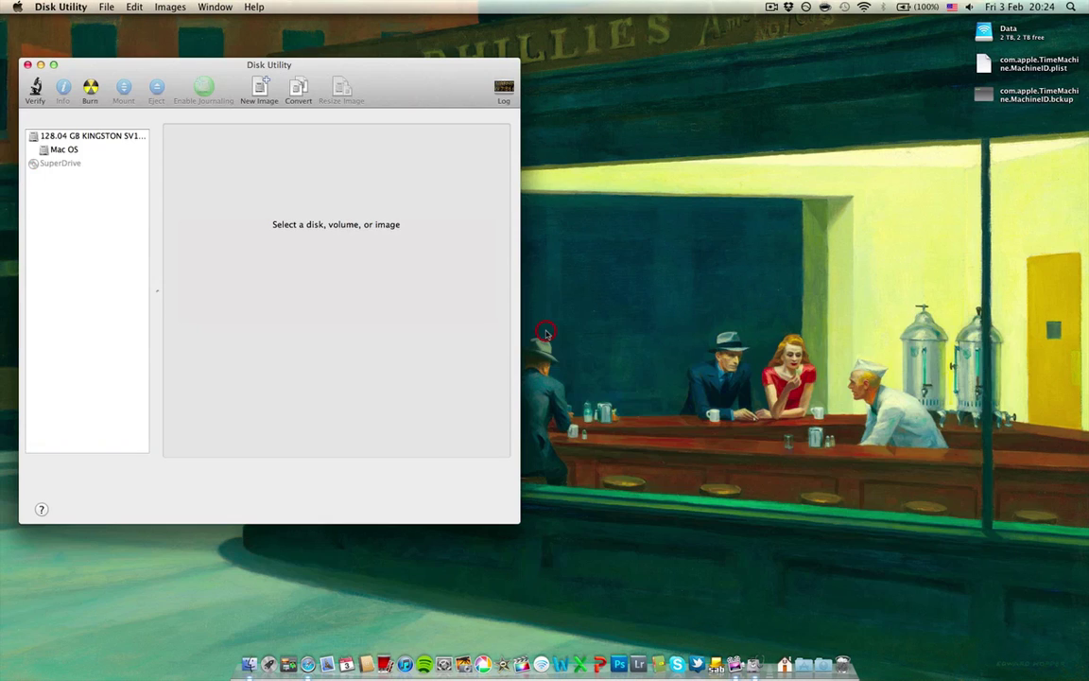
Start a new sparse bundle image named after the computer, with volume name 'Time Machine Backups'.
{"action": "left_click", "coordinate": [257, 92]}
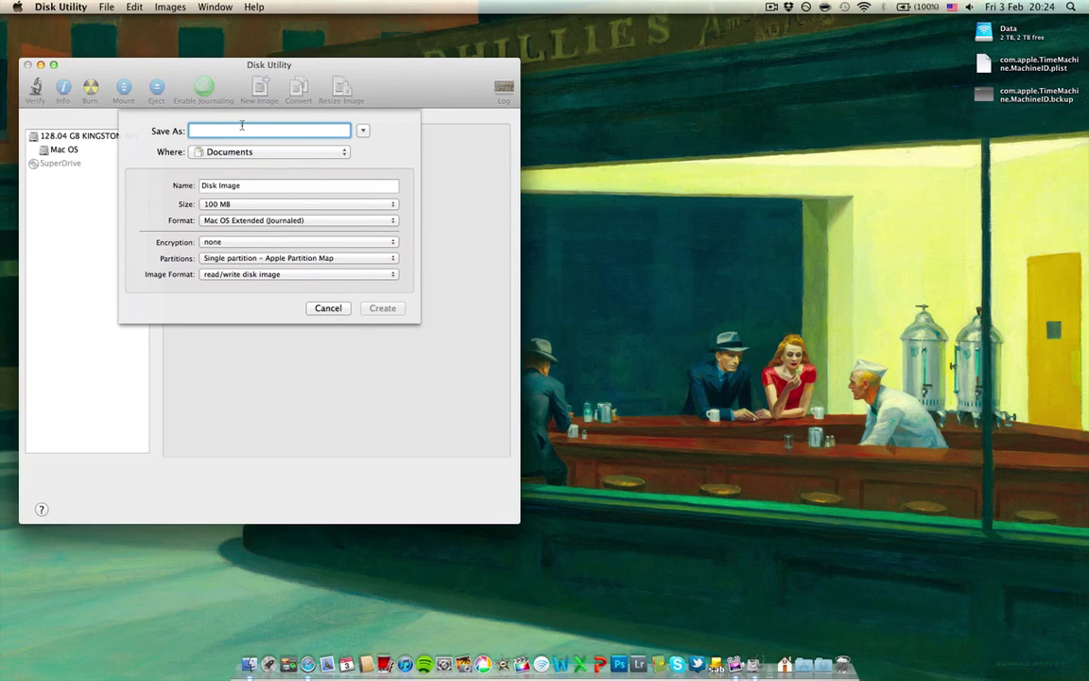
{"action": "key", "text": "super+v"}
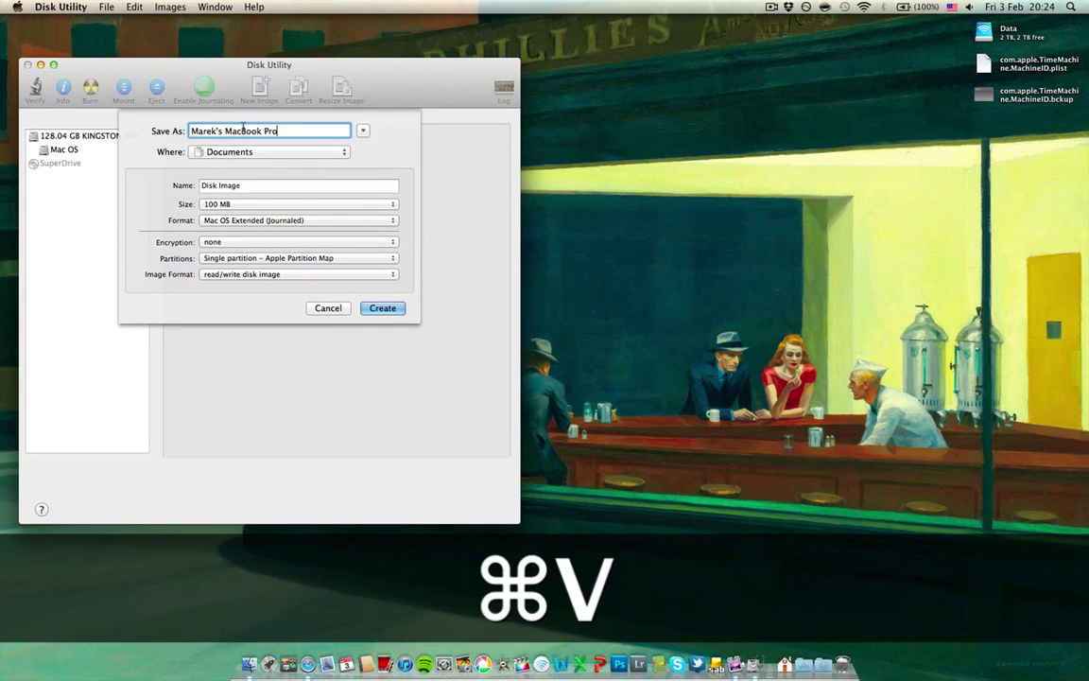
{"action": "left_click", "coordinate": [224, 275]}
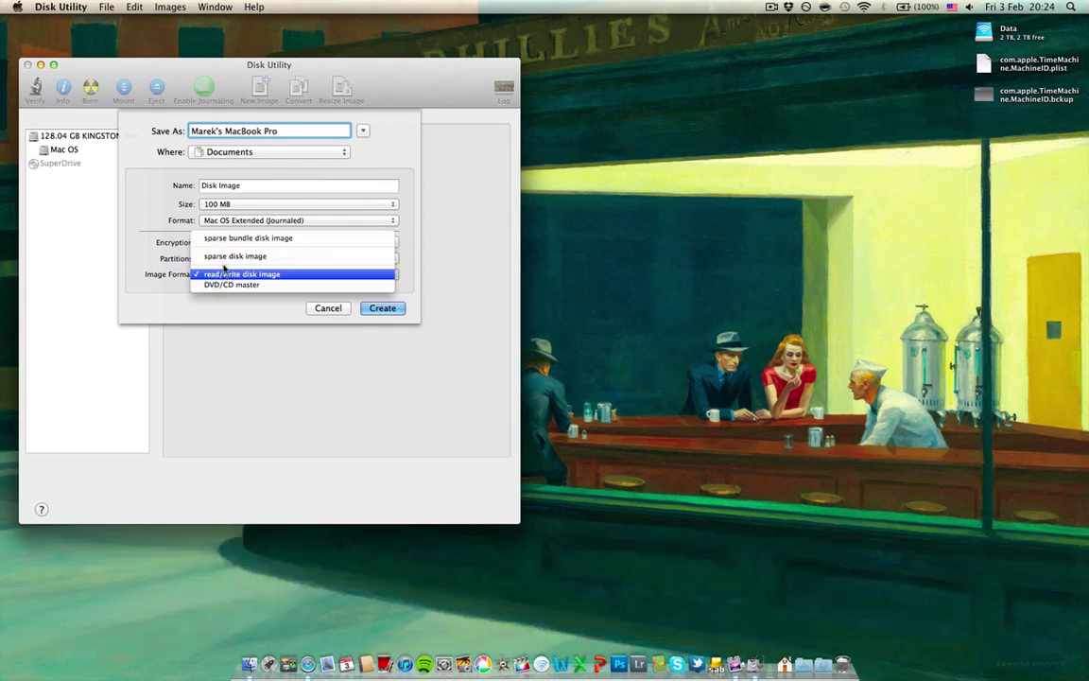
{"action": "left_click", "coordinate": [235, 238]}
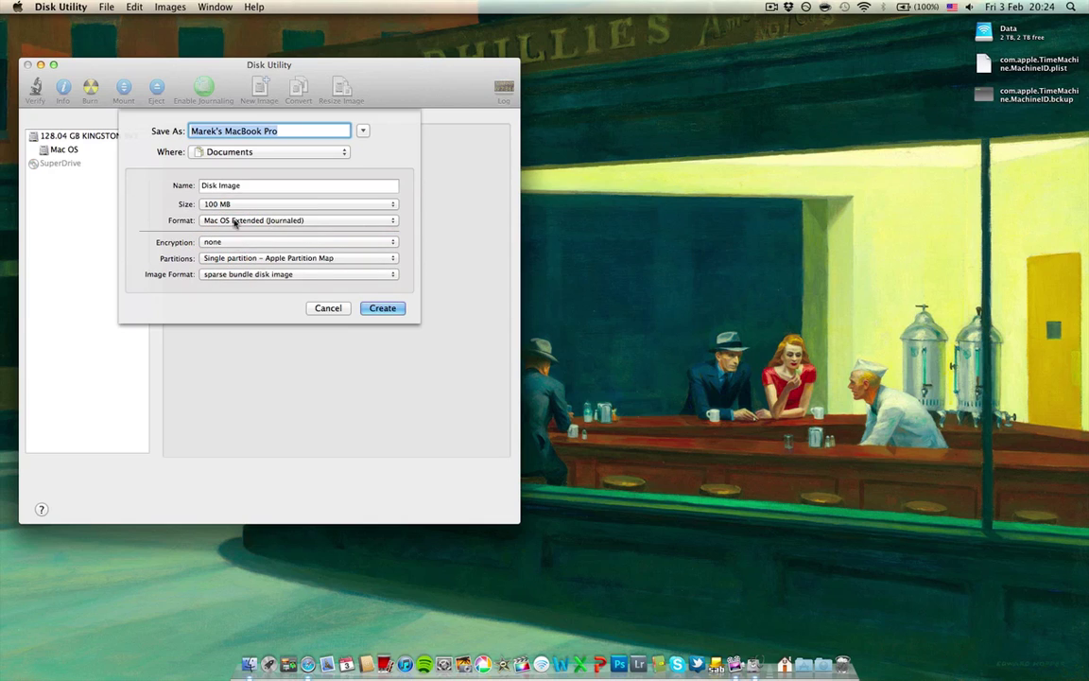
{"action": "left_click", "coordinate": [228, 186]}
{"action": "triple_click", "coordinate": [221, 182]}
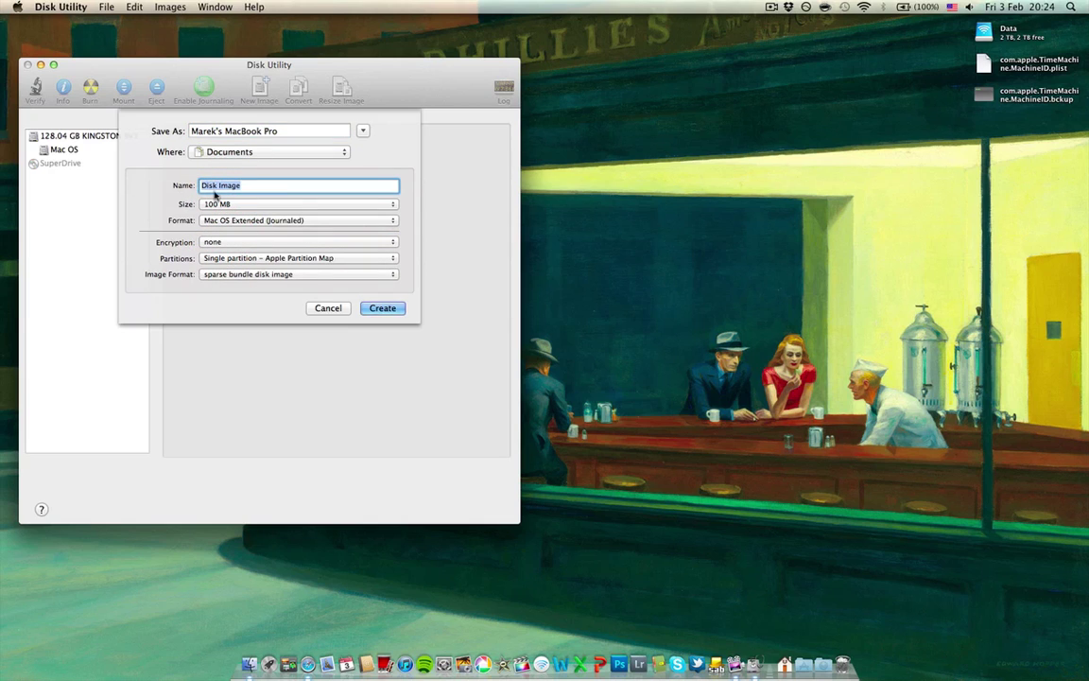
{"action": "key", "text": "shift"}
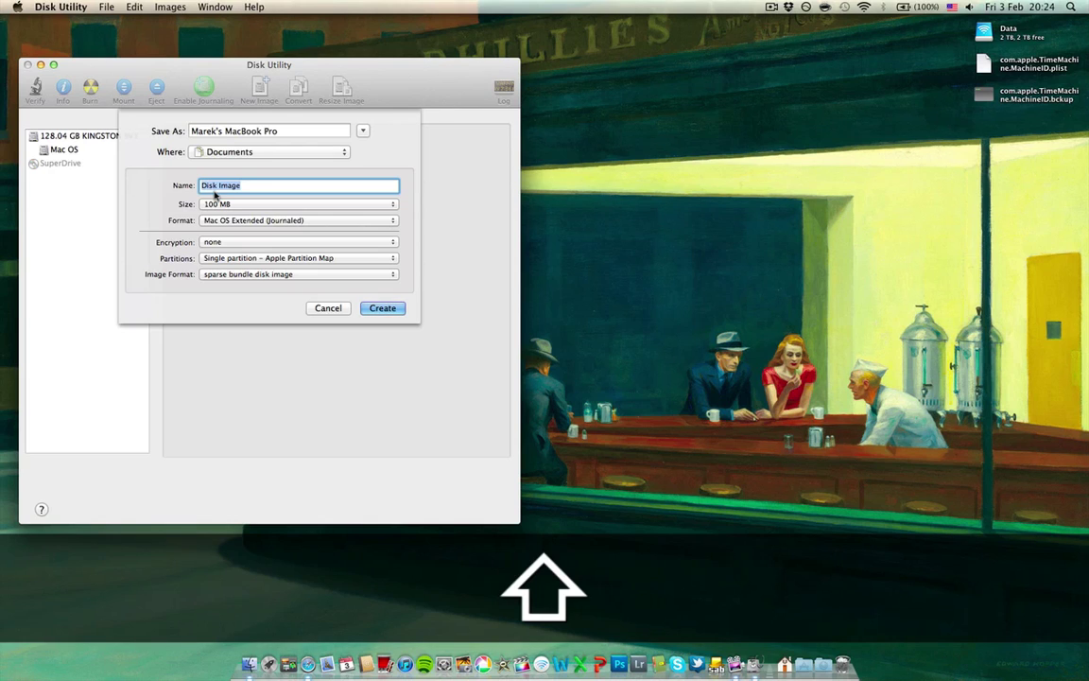
{"action": "type", "text": "Time"}
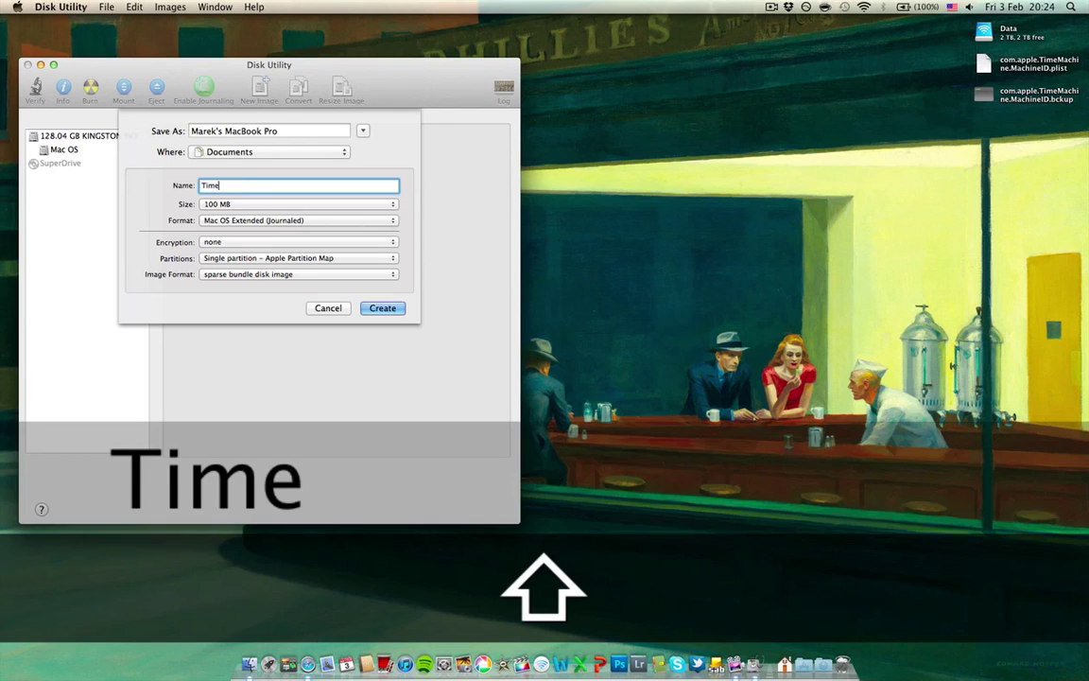
{"action": "type", "text": " Machine "}
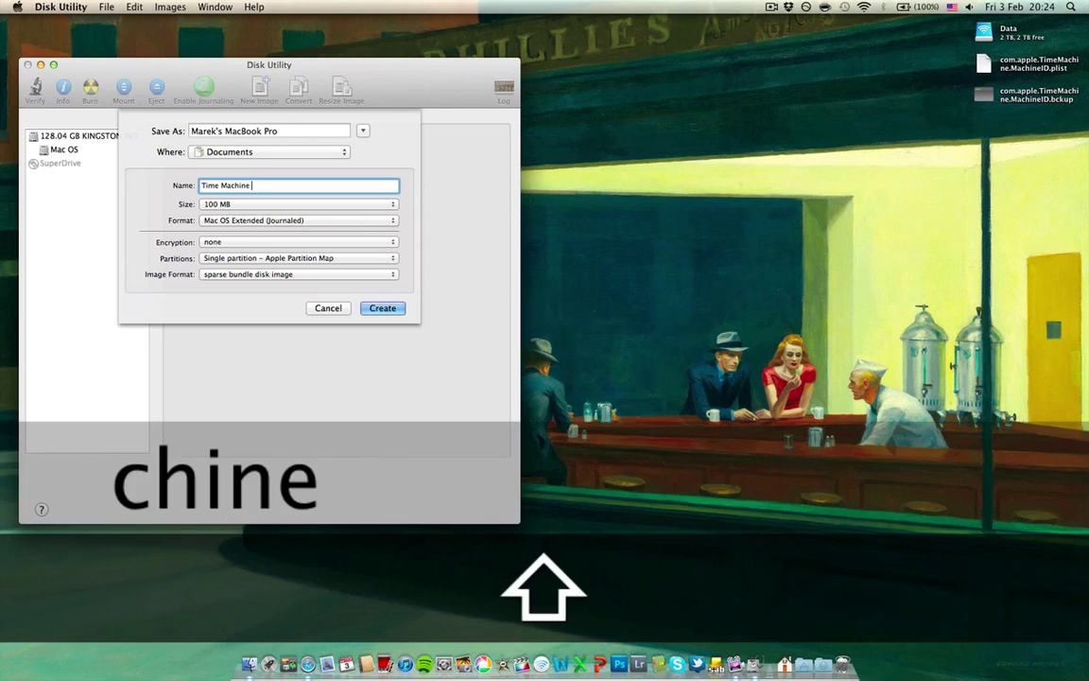
{"action": "type", "text": "Backups"}
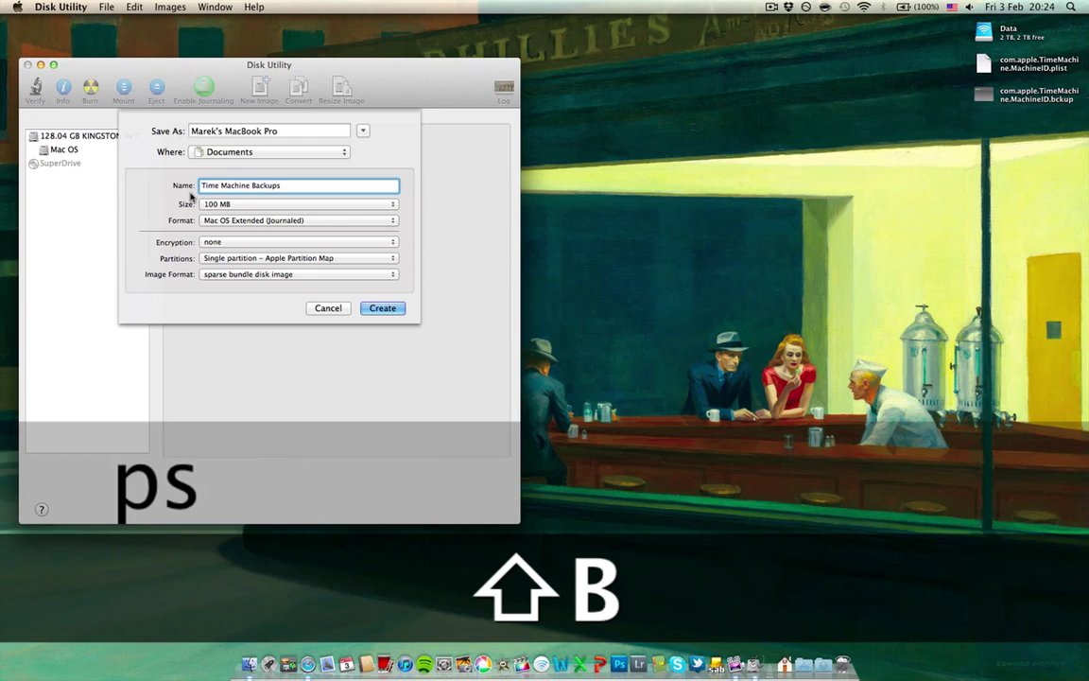
Choose case-sensitive journaled Mac OS Extended, no encryption, and a single Apple Partition Map partition.
{"action": "left_click", "coordinate": [244, 222]}
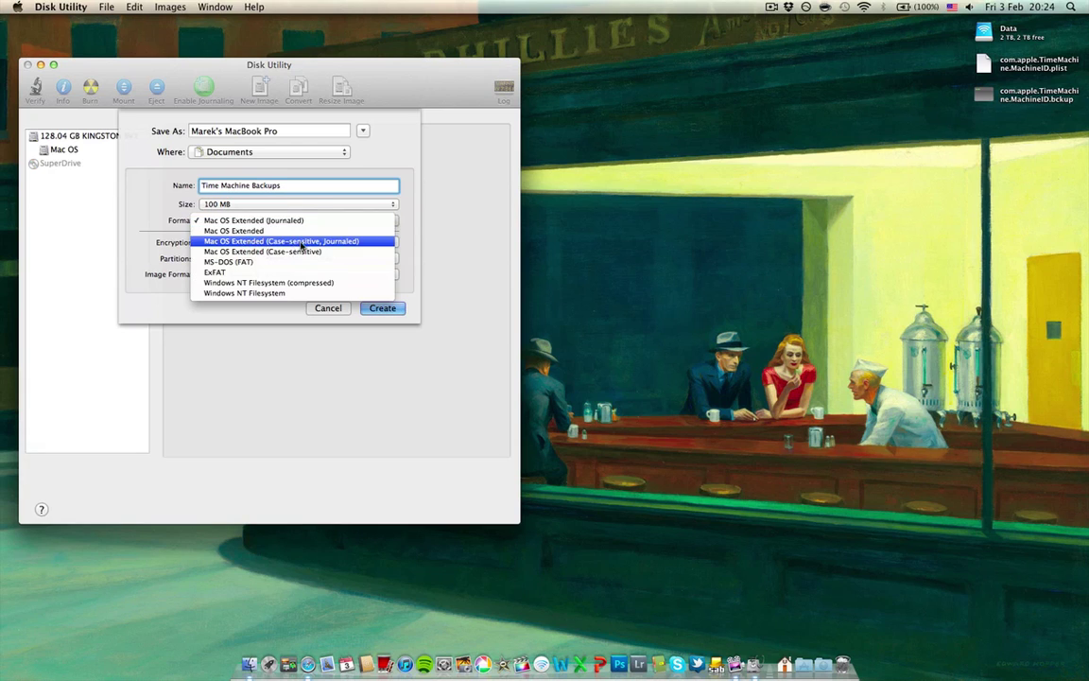
{"action": "left_click", "coordinate": [354, 244]}
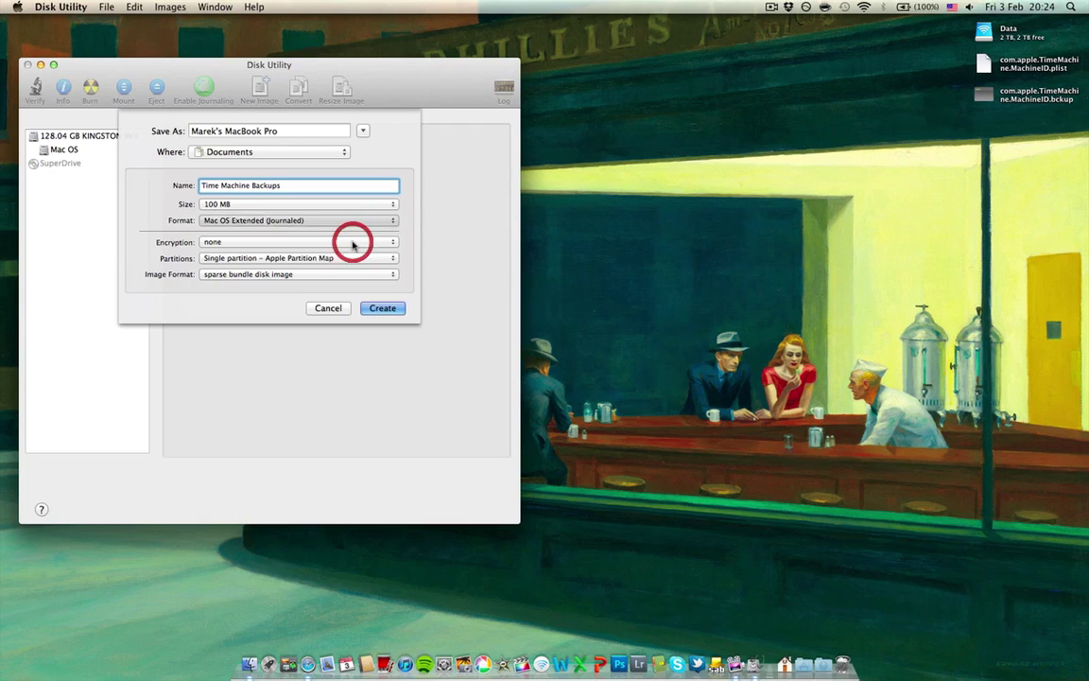
{"action": "left_click", "coordinate": [229, 243]}
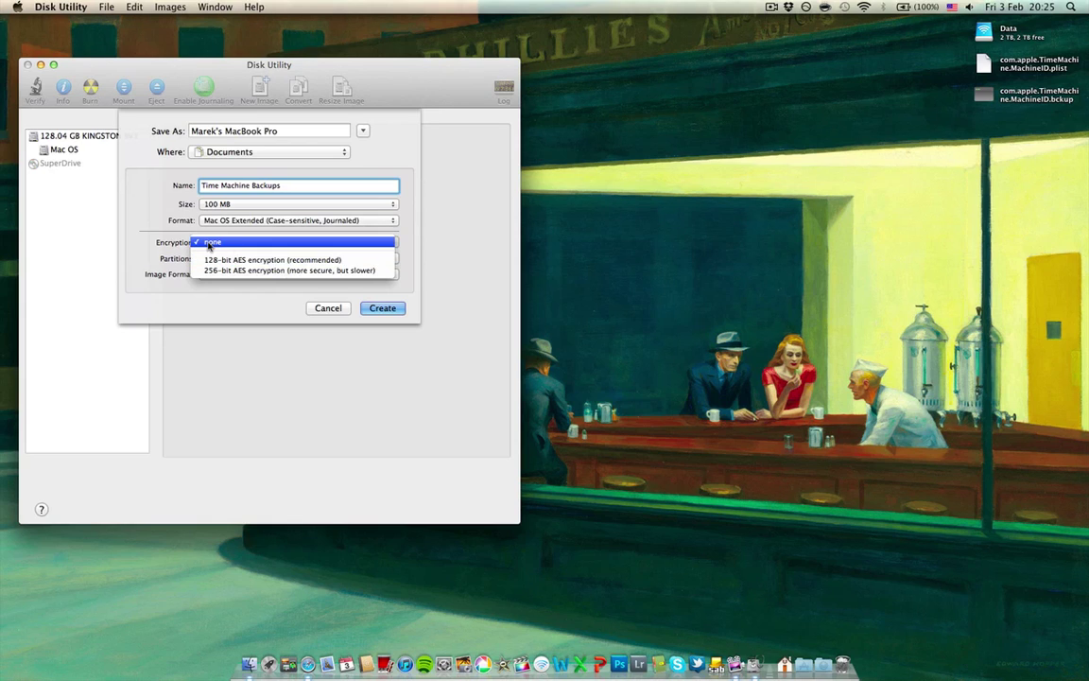
{"action": "left_click", "coordinate": [209, 243]}
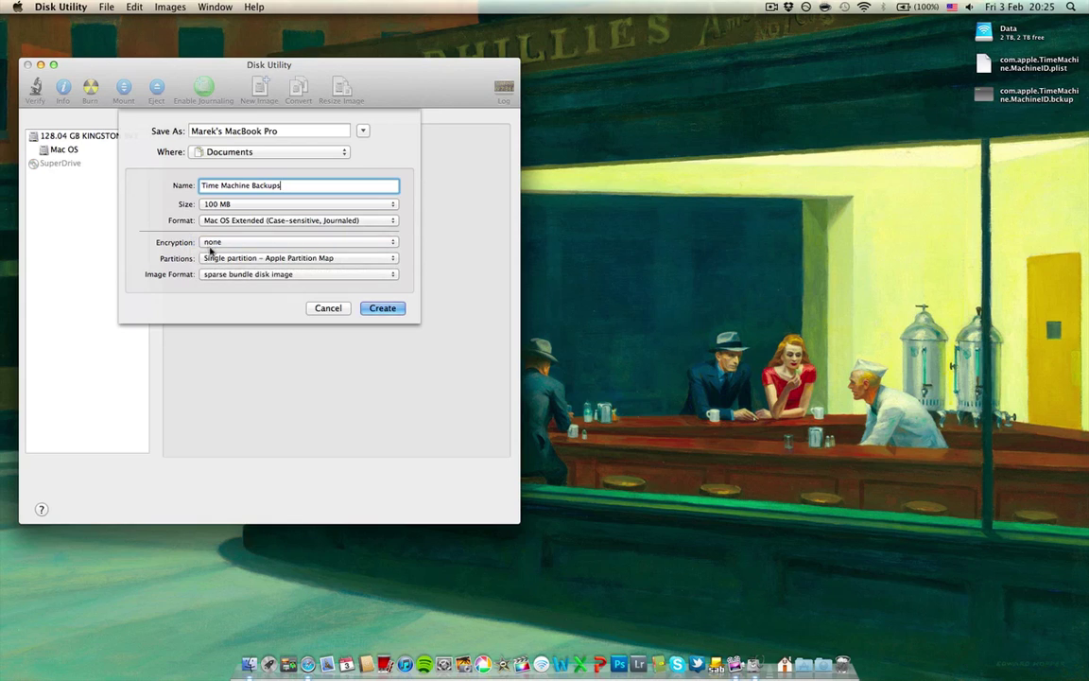
{"action": "left_click", "coordinate": [227, 258]}
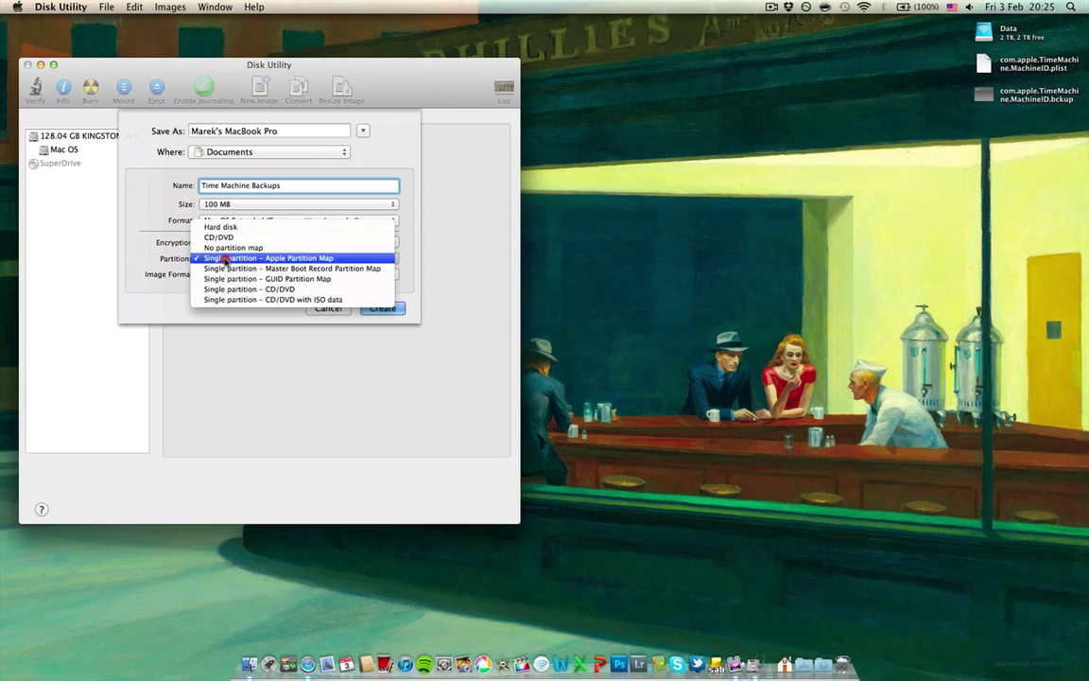
{"action": "left_click", "coordinate": [233, 259]}
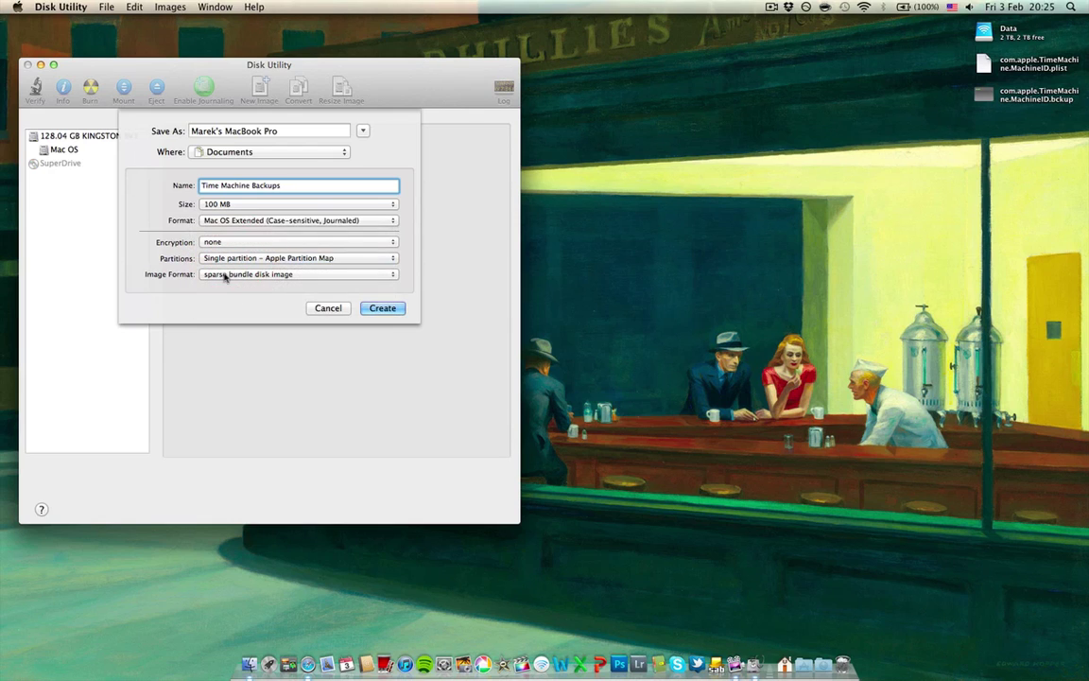
Set the image size to Custom, 200 GB, leaving the volume name as 'Time Machine Backups'.
{"action": "left_click", "coordinate": [215, 204]}
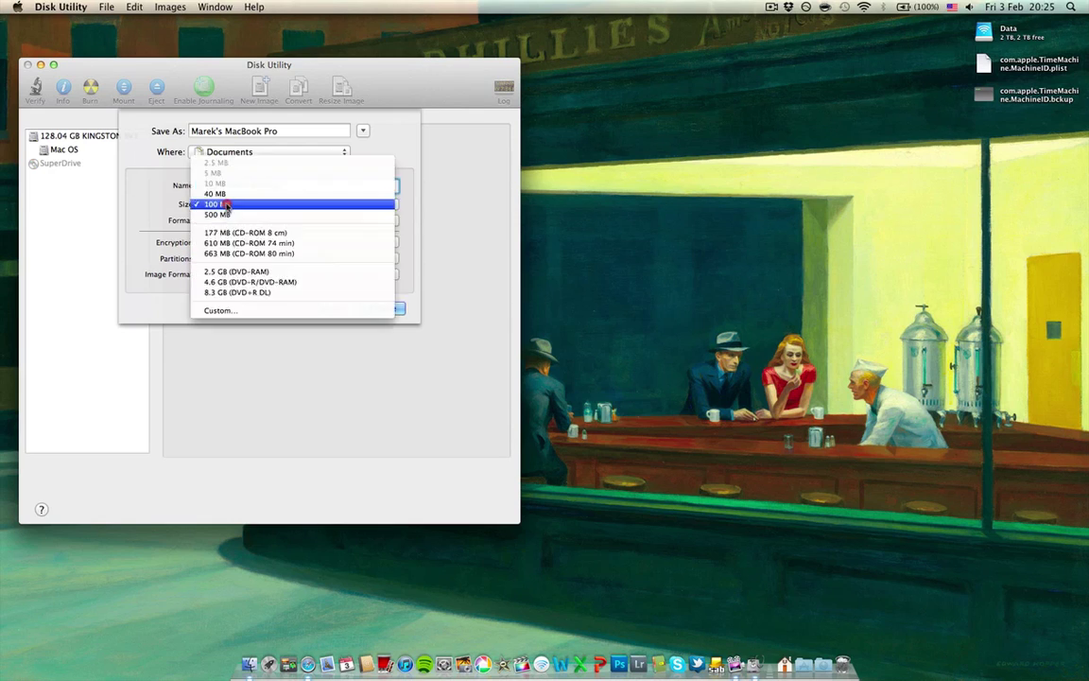
{"action": "left_click", "coordinate": [224, 313]}
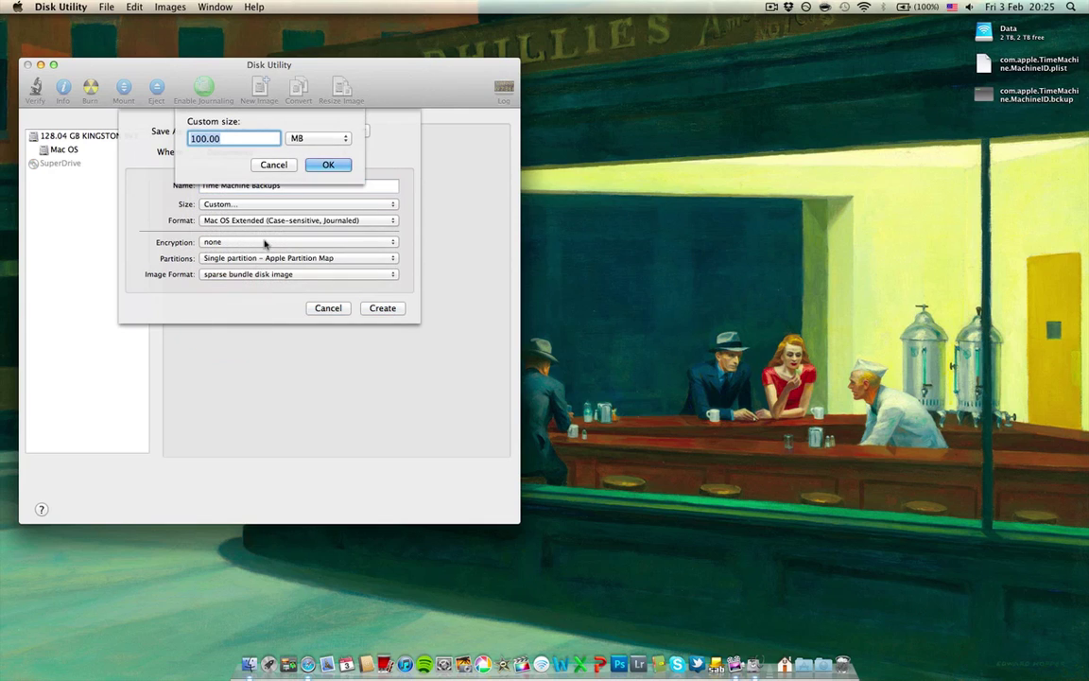
{"action": "left_click", "coordinate": [298, 139]}
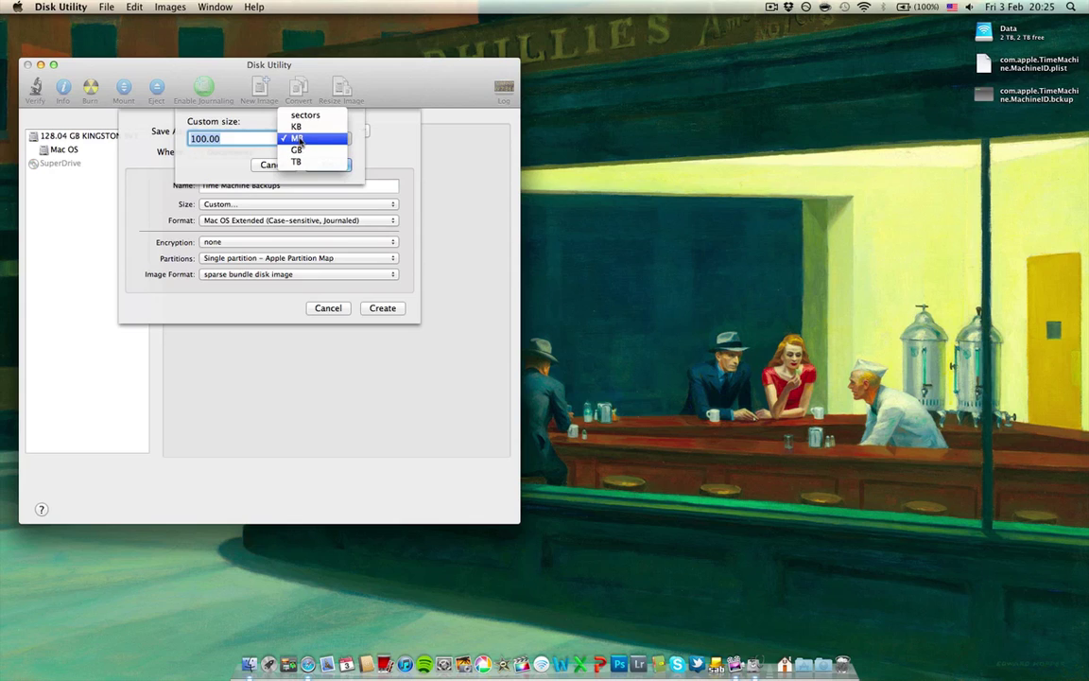
{"action": "left_click", "coordinate": [297, 149]}
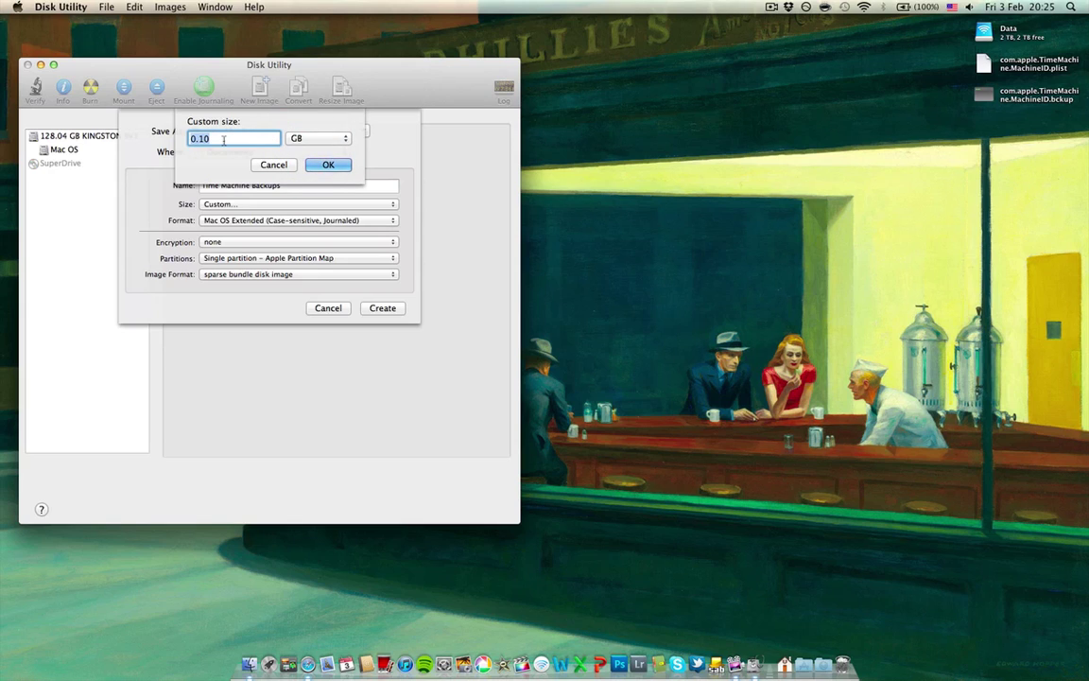
{"action": "type", "text": "200"}
{"action": "left_click", "coordinate": [324, 165]}
{"action": "left_click", "coordinate": [287, 182]}
{"action": "left_click", "coordinate": [273, 183]}
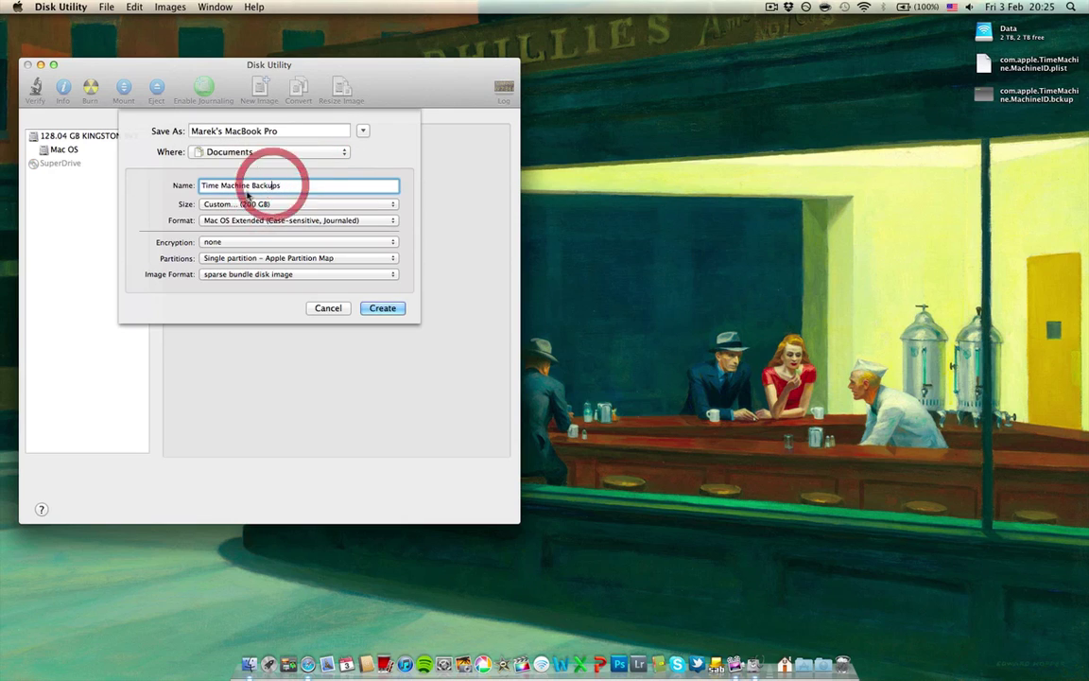
{"action": "left_click_drag", "start_coordinate": [240, 186], "coordinate": [280, 187]}
{"action": "left_click", "coordinate": [280, 186]}
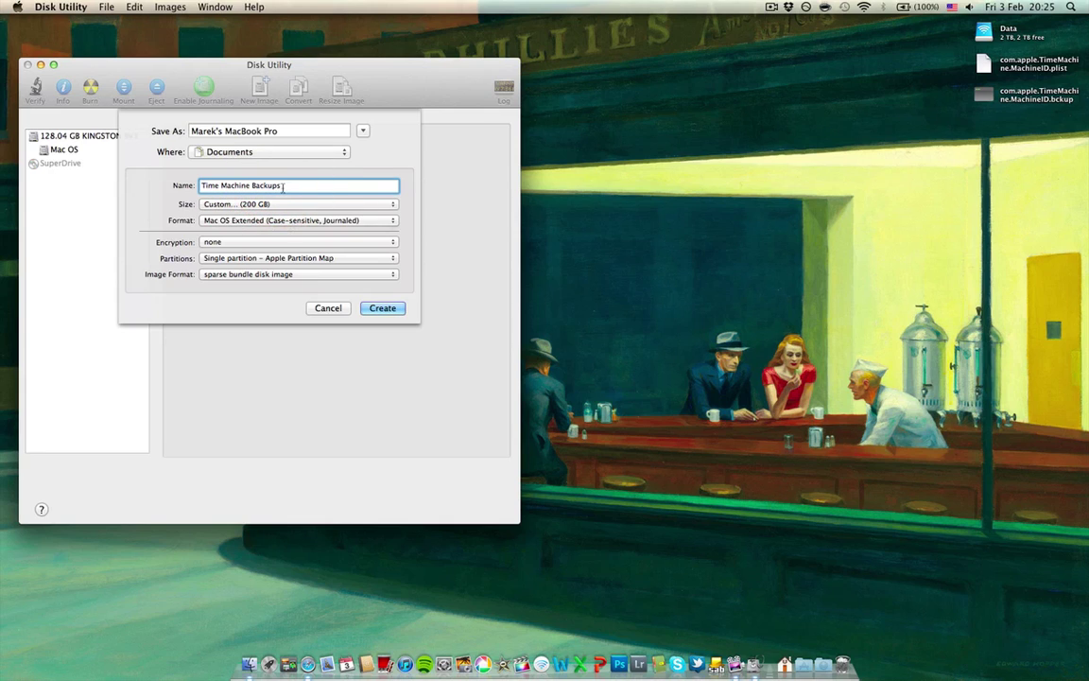
Save the 200 GB sparse bundle image to the Desktop and create it.
{"action": "left_click", "coordinate": [215, 132]}
{"action": "left_click", "coordinate": [221, 151]}
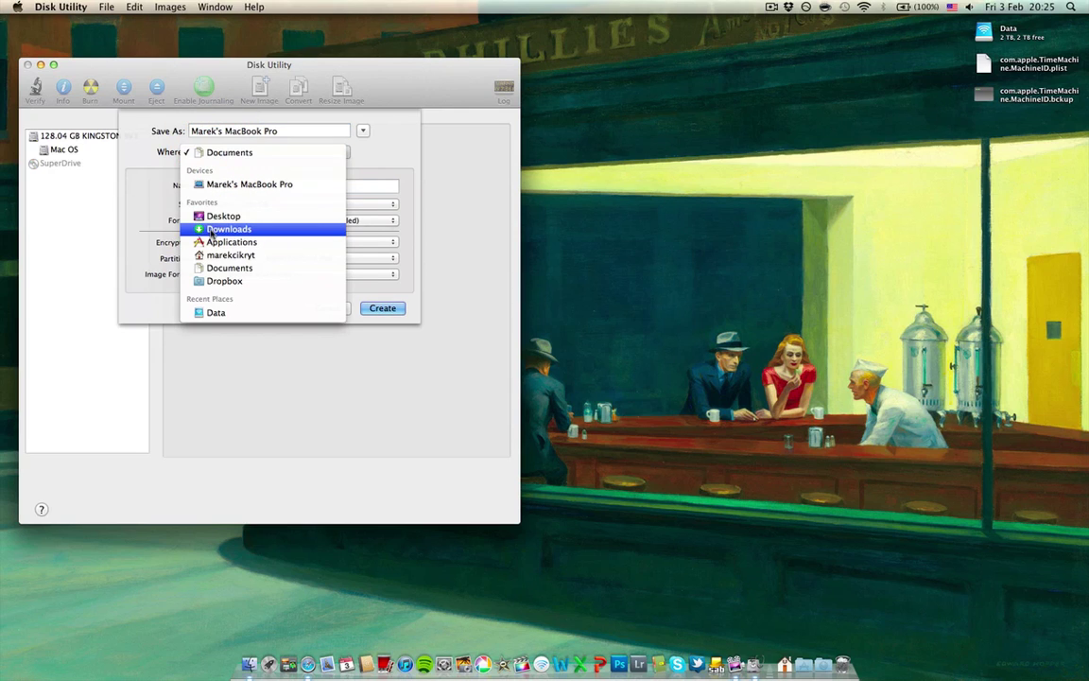
{"action": "left_click", "coordinate": [218, 218]}
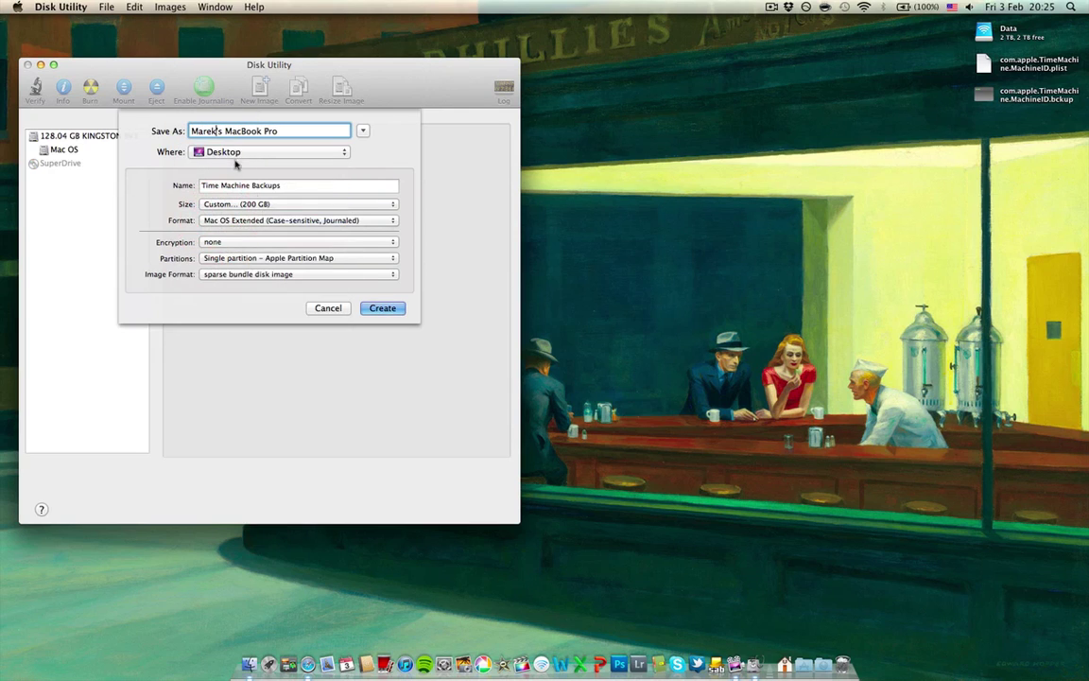
{"action": "left_click", "coordinate": [381, 308]}
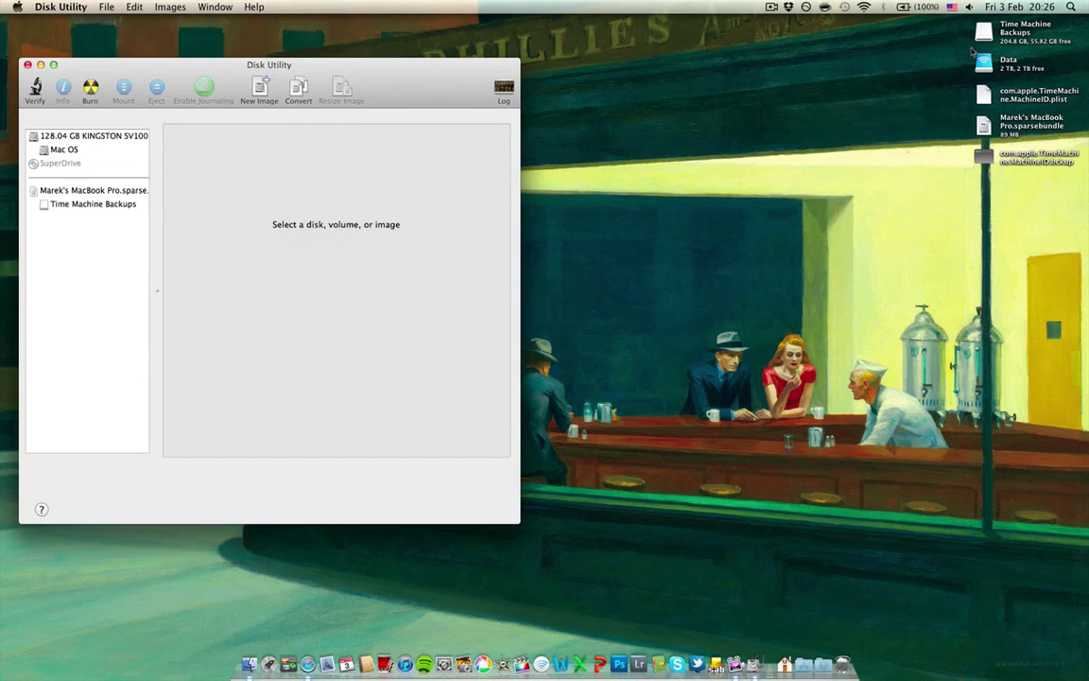
Eject the Time Machine Backups volume, remove the sparse image from Disk Utility's list, and quit Disk Utility.
{"action": "left_click", "coordinate": [988, 38]}
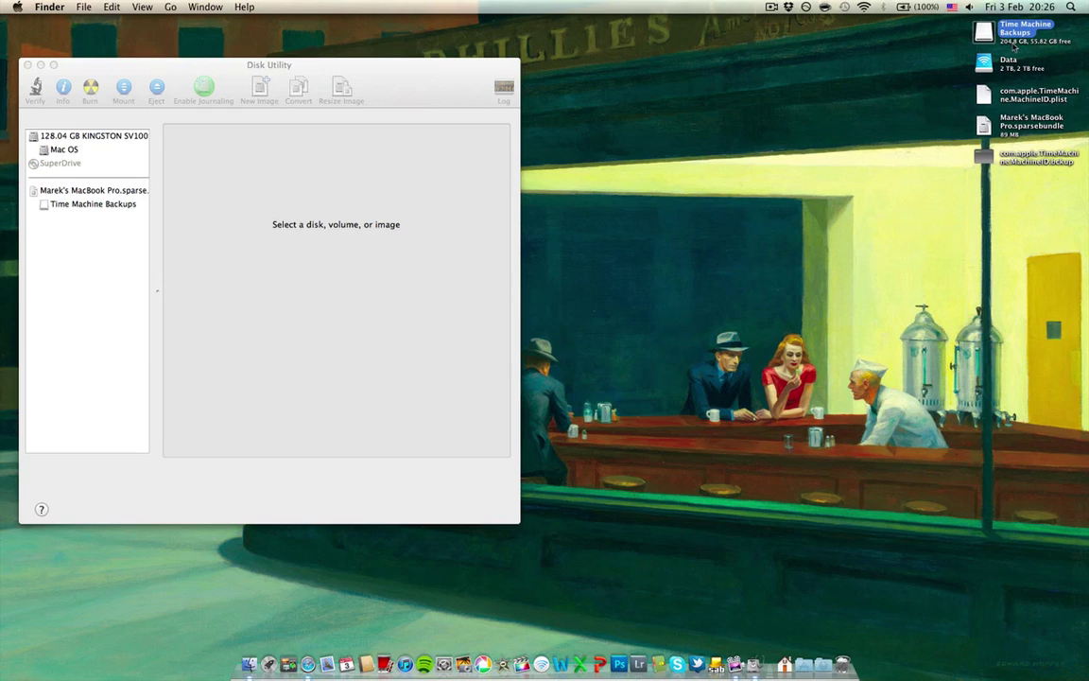
{"action": "right_click", "coordinate": [989, 38]}
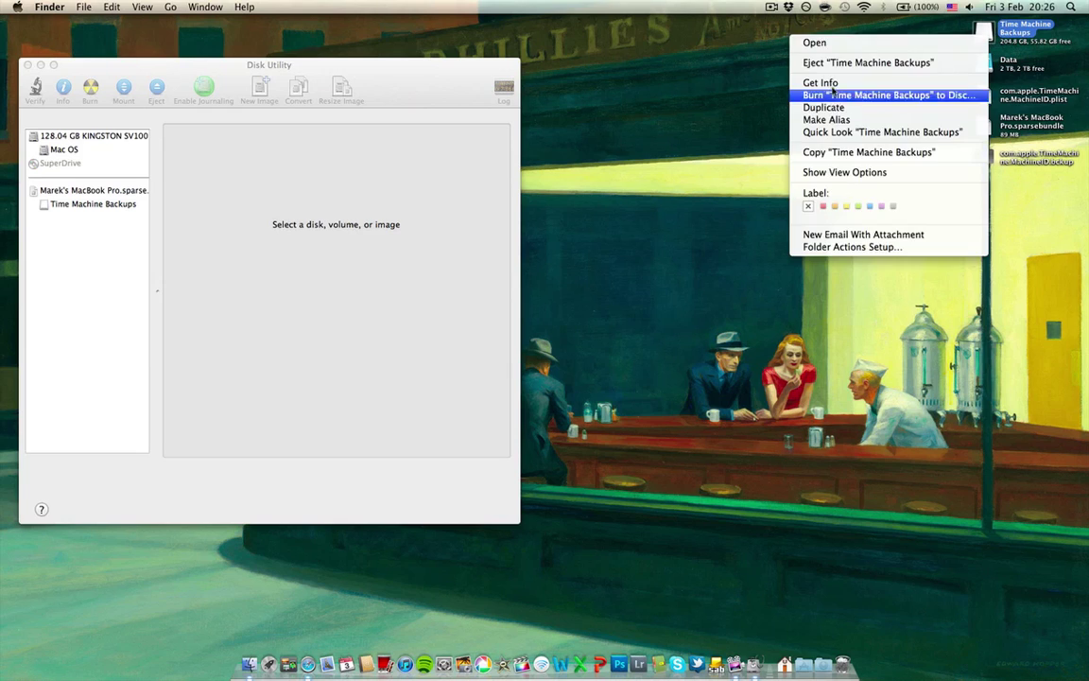
{"action": "left_click", "coordinate": [785, 64]}
{"action": "left_click_drag", "start_coordinate": [372, 80], "coordinate": [442, 78]}
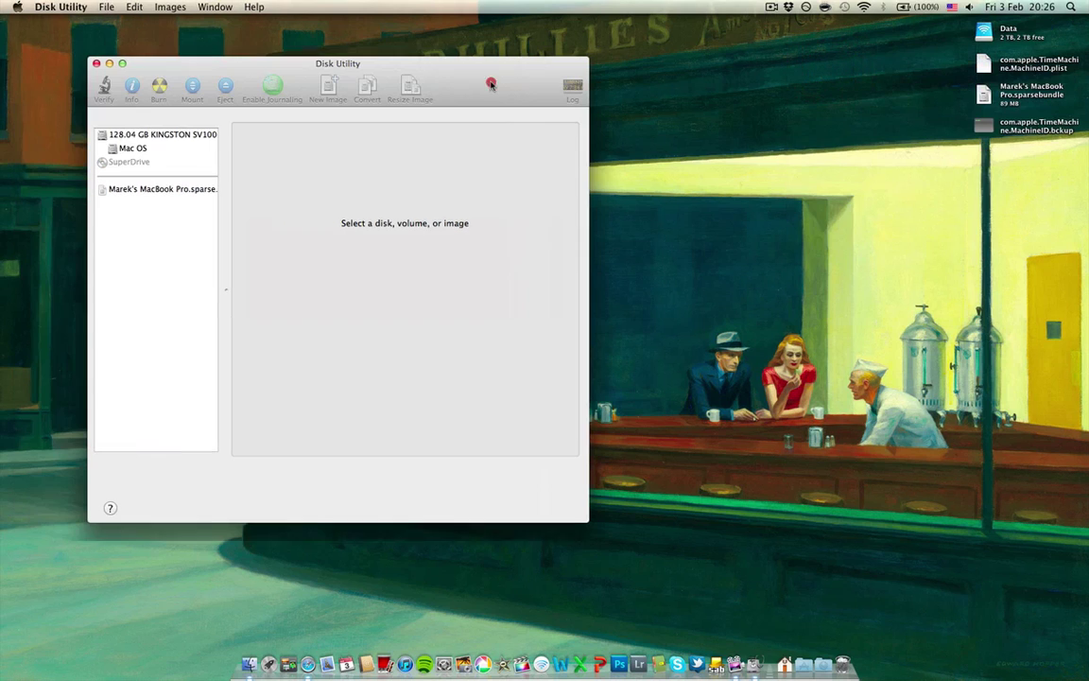
{"action": "left_click_drag", "start_coordinate": [152, 193], "coordinate": [54, 183]}
{"action": "key", "text": "super+q"}
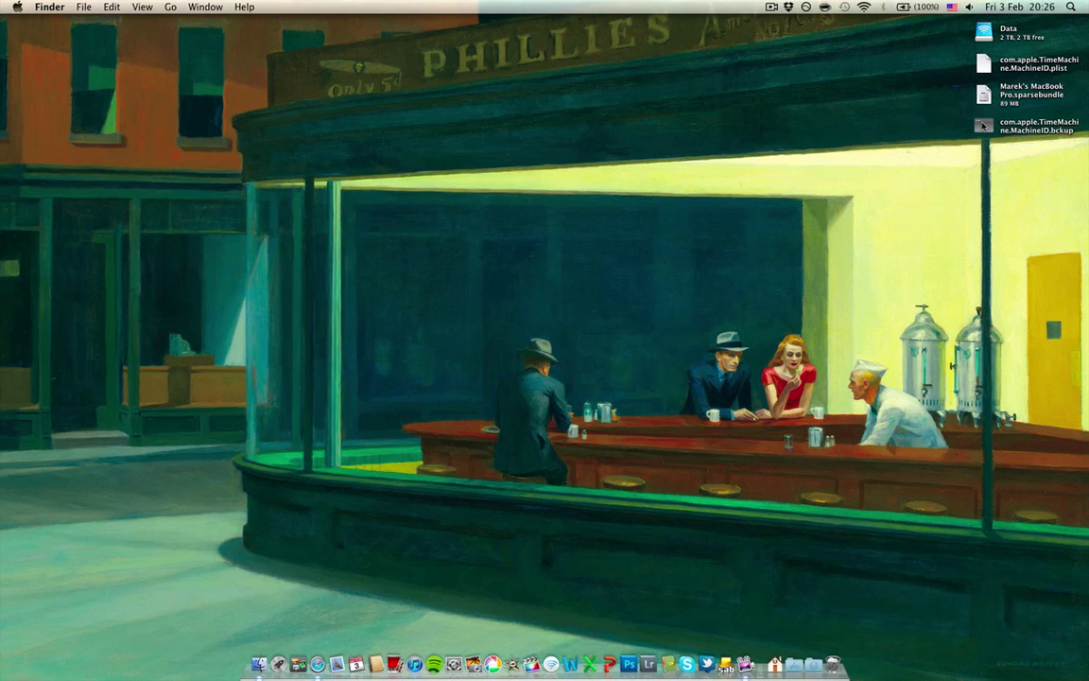
Open the desktop sparsebundle's package contents and drag both MachineID files (.bckup and .plist) into it.
{"action": "left_click", "coordinate": [988, 95]}
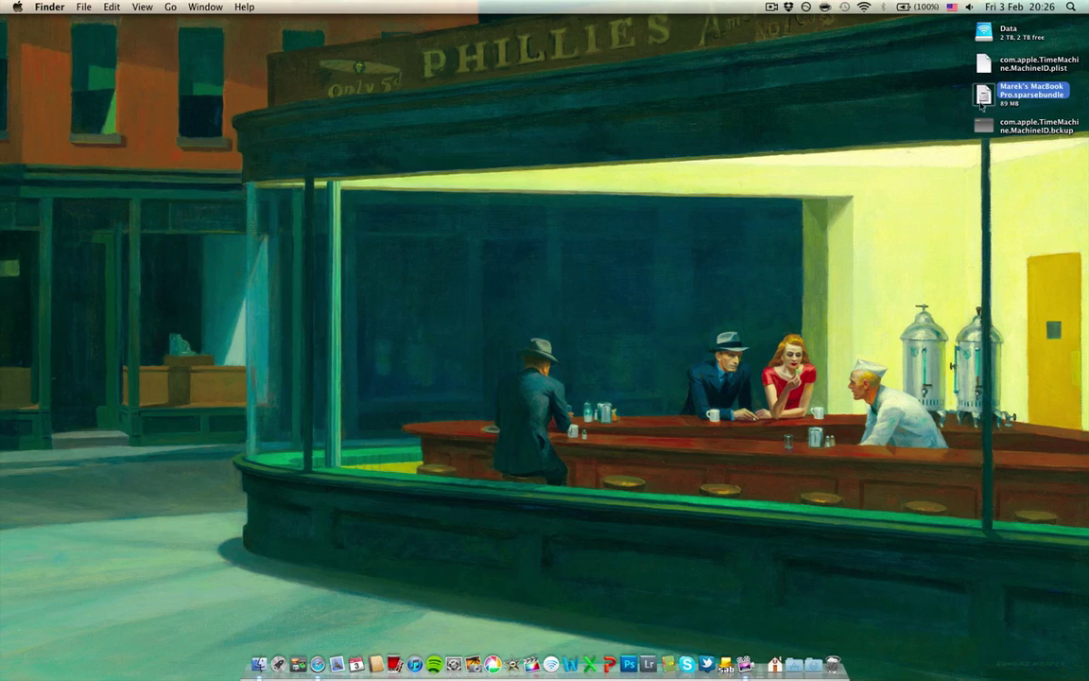
{"action": "right_click", "coordinate": [984, 97]}
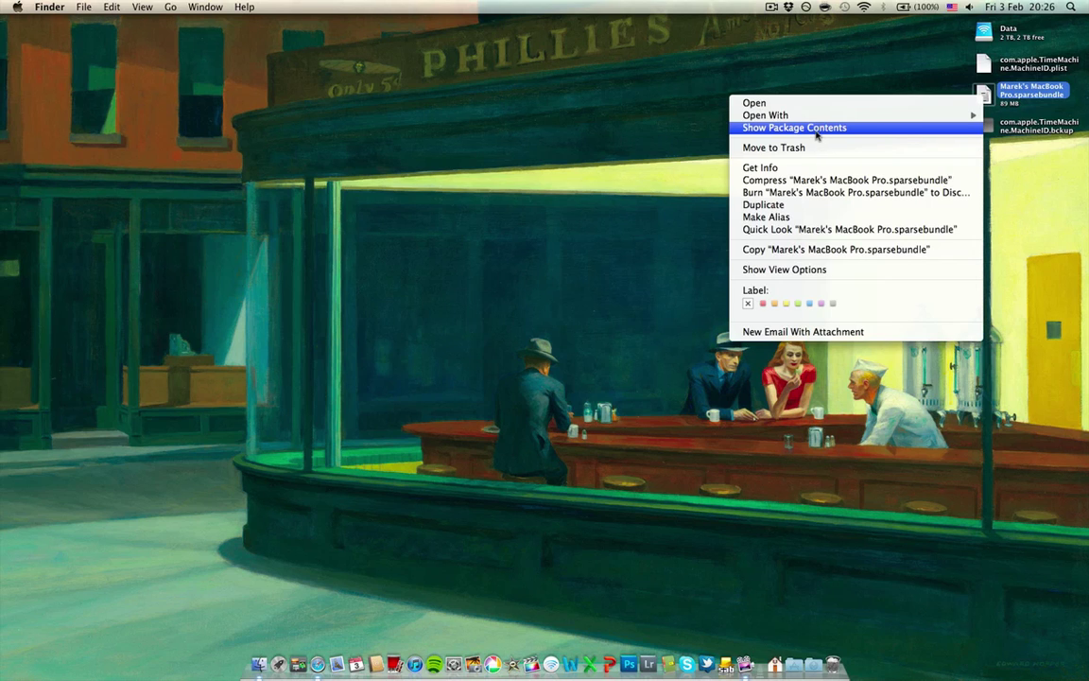
{"action": "left_click", "coordinate": [775, 127]}
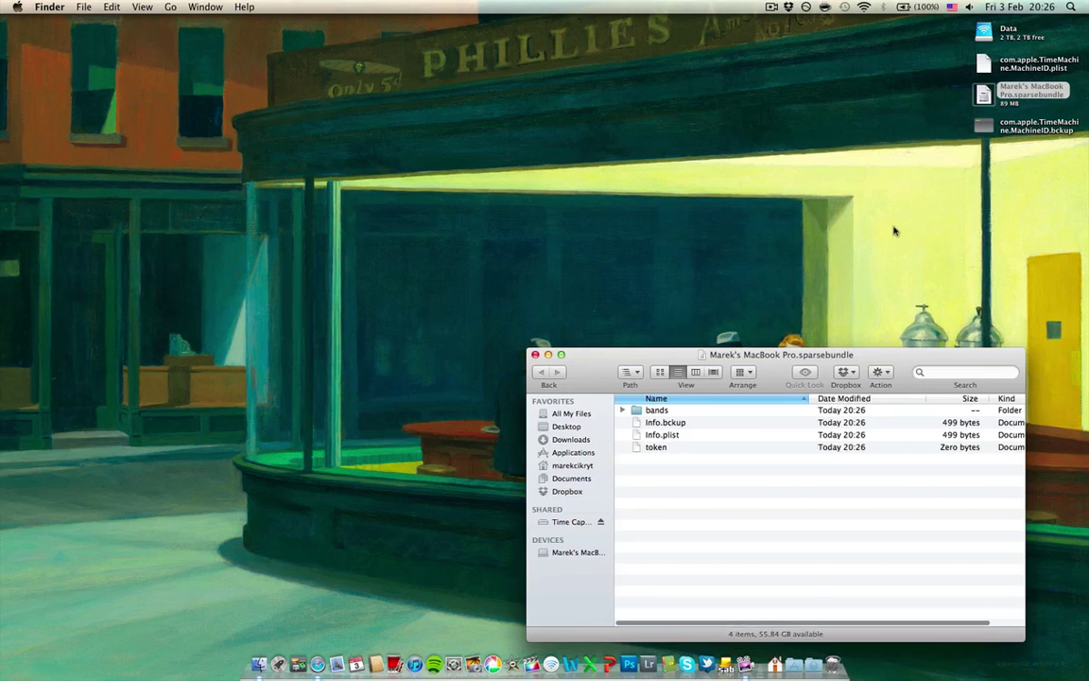
{"action": "left_click", "coordinate": [984, 124]}
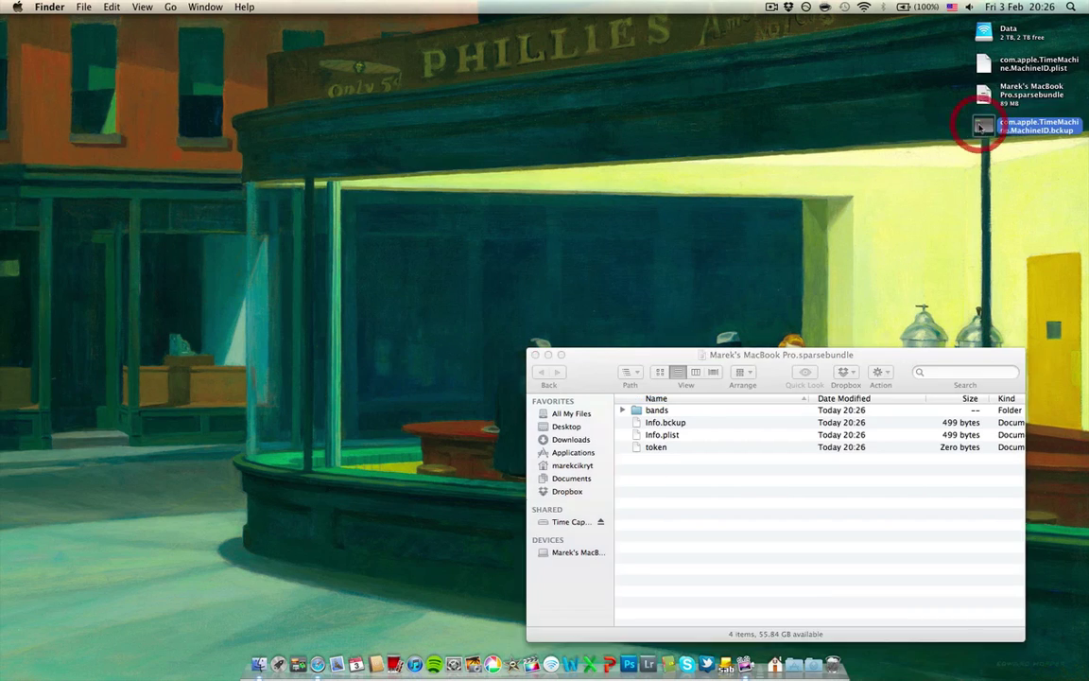
{"action": "left_click", "coordinate": [987, 68], "text": "super"}
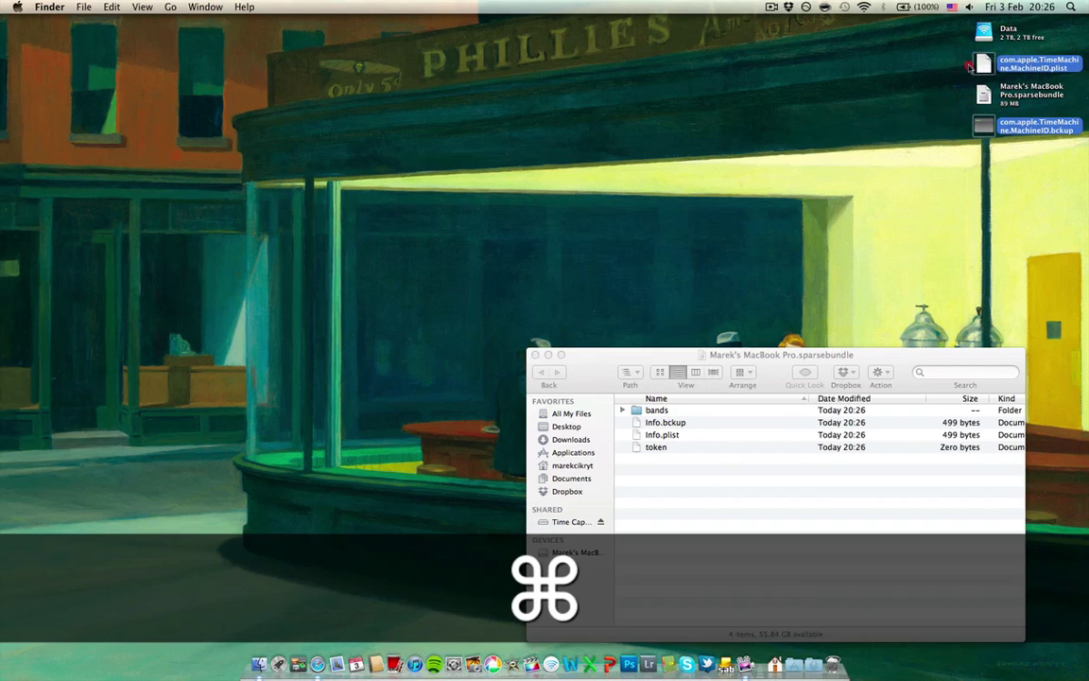
{"action": "left_click_drag", "start_coordinate": [987, 69], "coordinate": [715, 504]}
{"action": "left_click", "coordinate": [700, 544]}
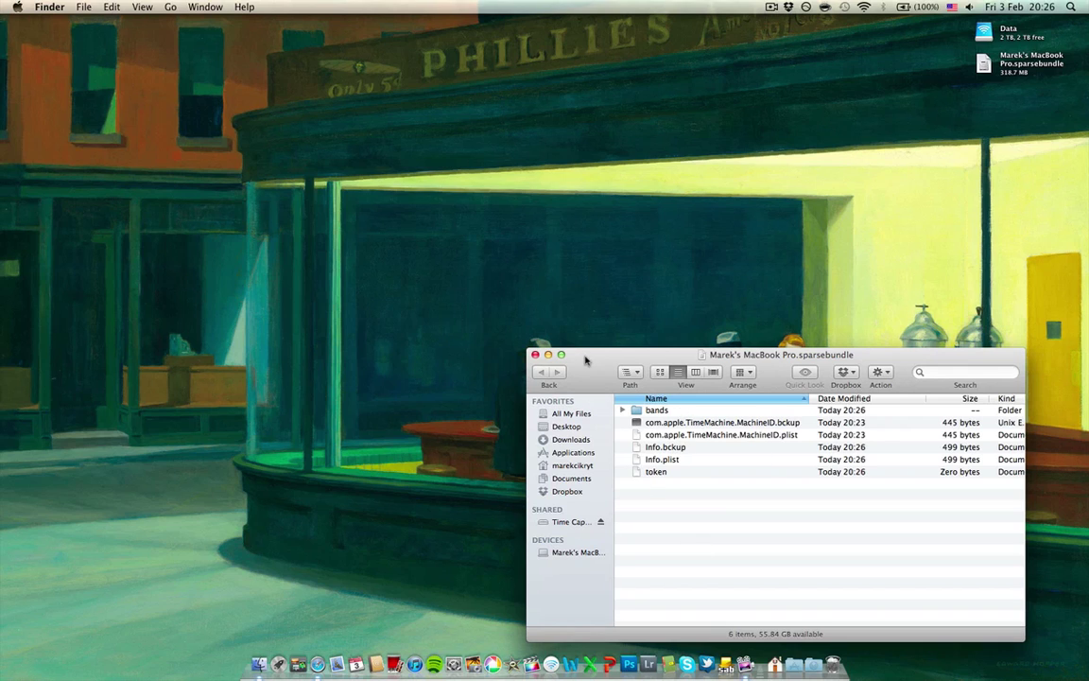
Copy the sparse bundle from the desktop into the Time Capsule's Data share.
{"action": "left_click", "coordinate": [535, 355]}
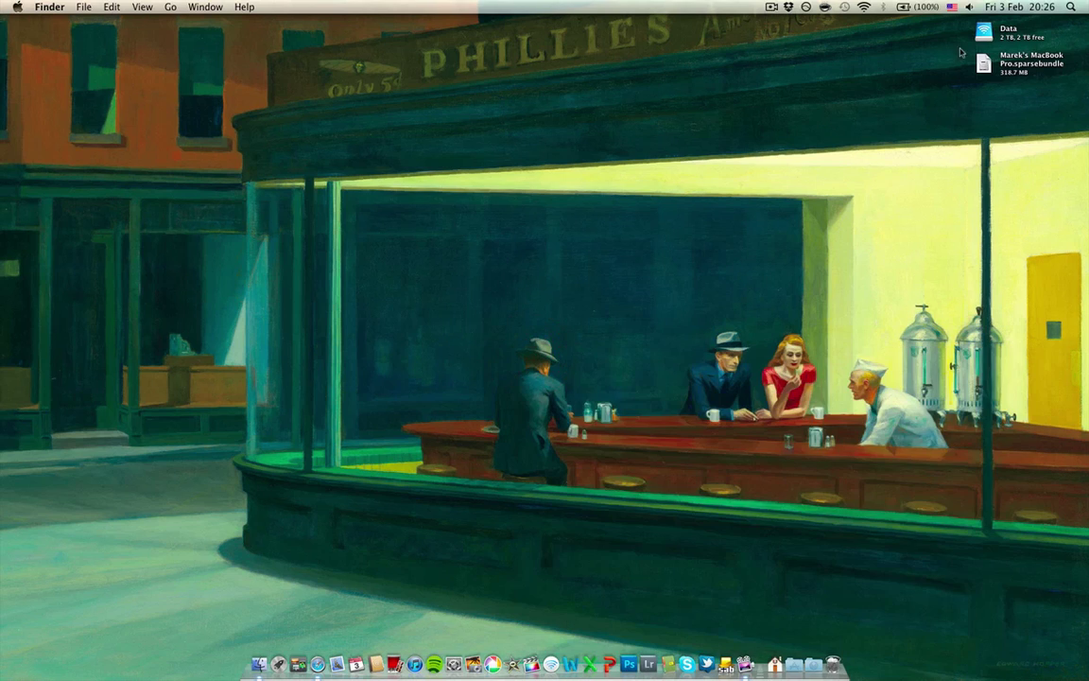
{"action": "double_click", "coordinate": [983, 31]}
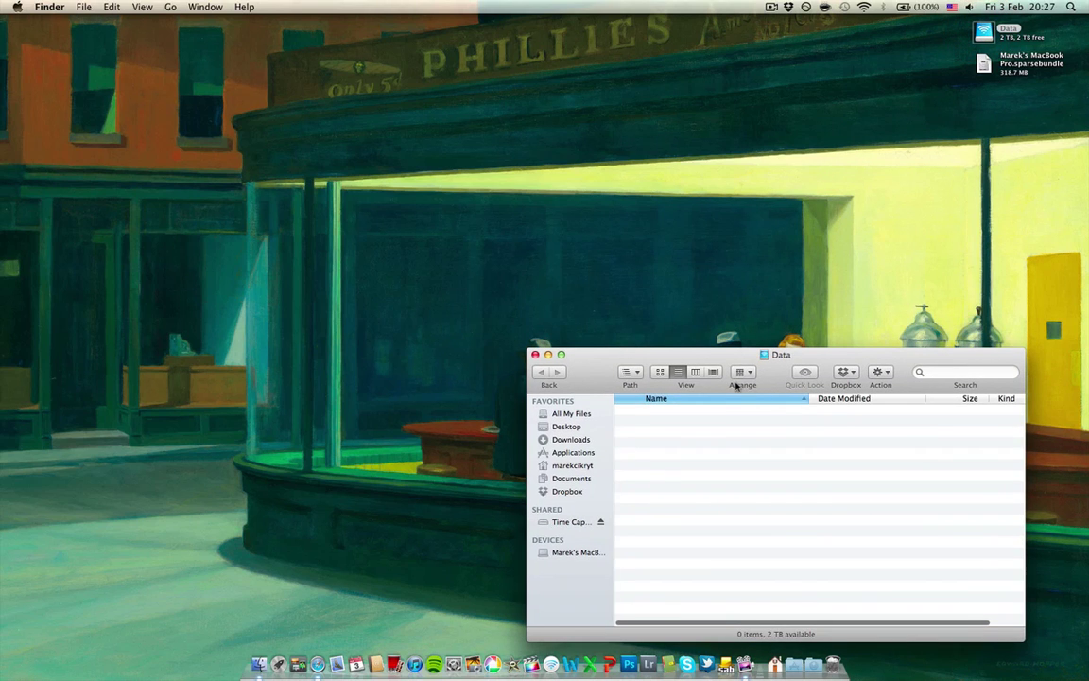
{"action": "left_click", "coordinate": [963, 93]}
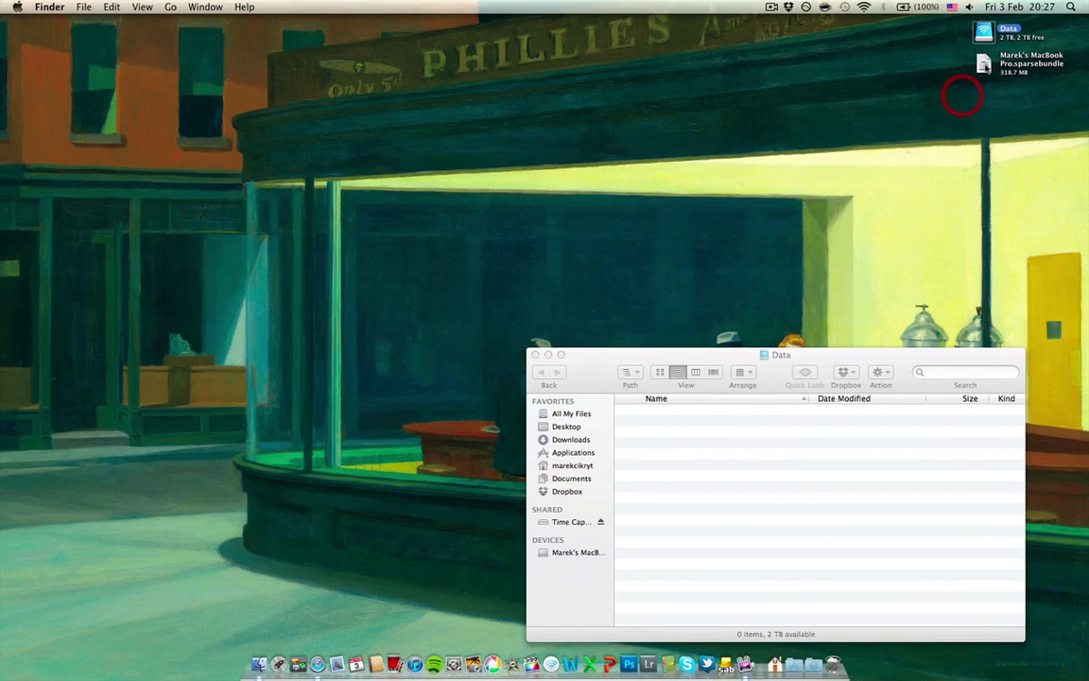
{"action": "left_click_drag", "start_coordinate": [984, 63], "coordinate": [646, 475]}
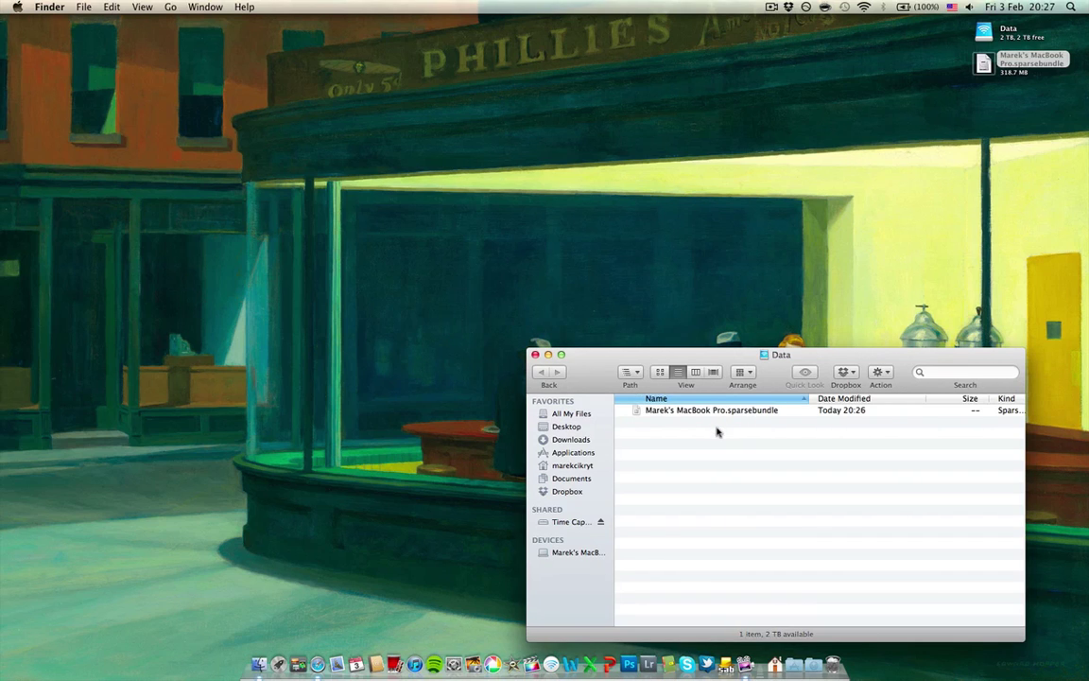
Select the copied sparsebundle in the Data window and shift the window slightly left.
{"action": "left_click", "coordinate": [719, 413]}
{"action": "left_click", "coordinate": [703, 439]}
{"action": "left_click", "coordinate": [664, 413]}
{"action": "left_click", "coordinate": [664, 432]}
{"action": "left_click", "coordinate": [678, 412]}
{"action": "left_click", "coordinate": [673, 455]}
{"action": "left_click", "coordinate": [644, 410]}
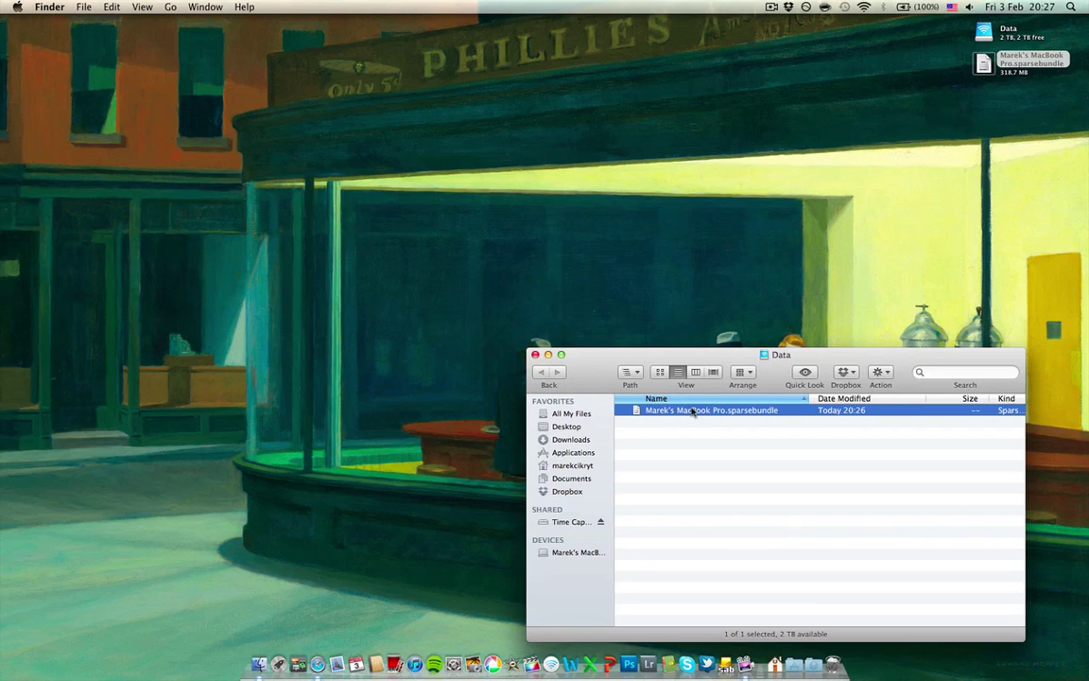
{"action": "left_click_drag", "start_coordinate": [736, 360], "coordinate": [721, 359]}
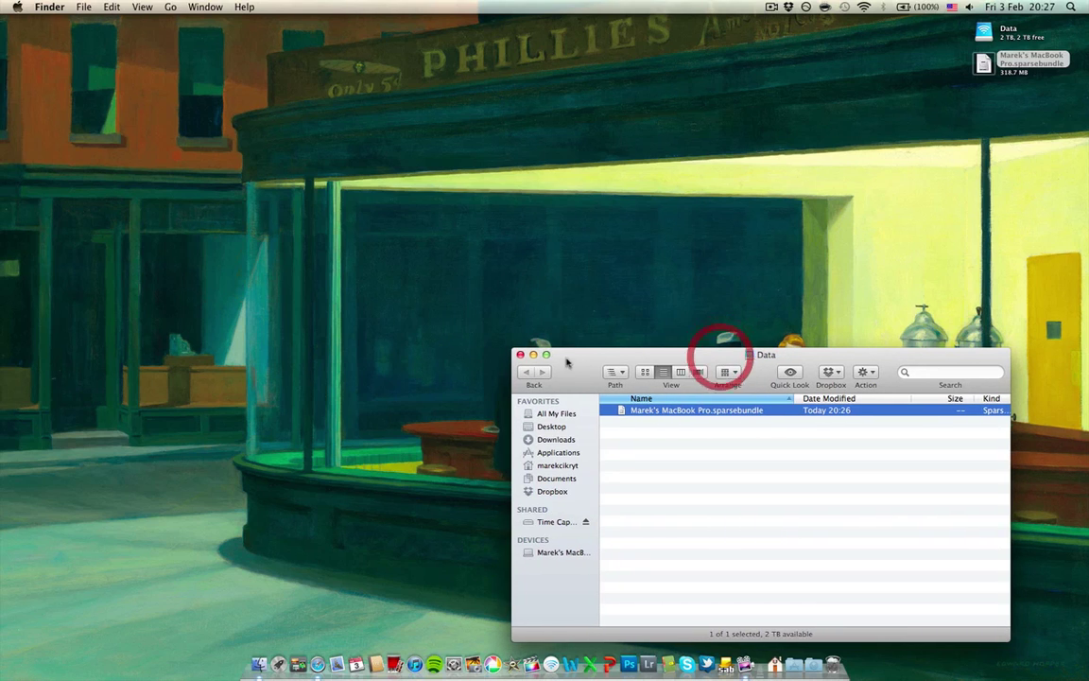
Close the Data window and open Time Machine Preferences from the menu-bar Time Machine icon.
{"action": "left_click", "coordinate": [520, 355]}
{"action": "left_click", "coordinate": [845, 7]}
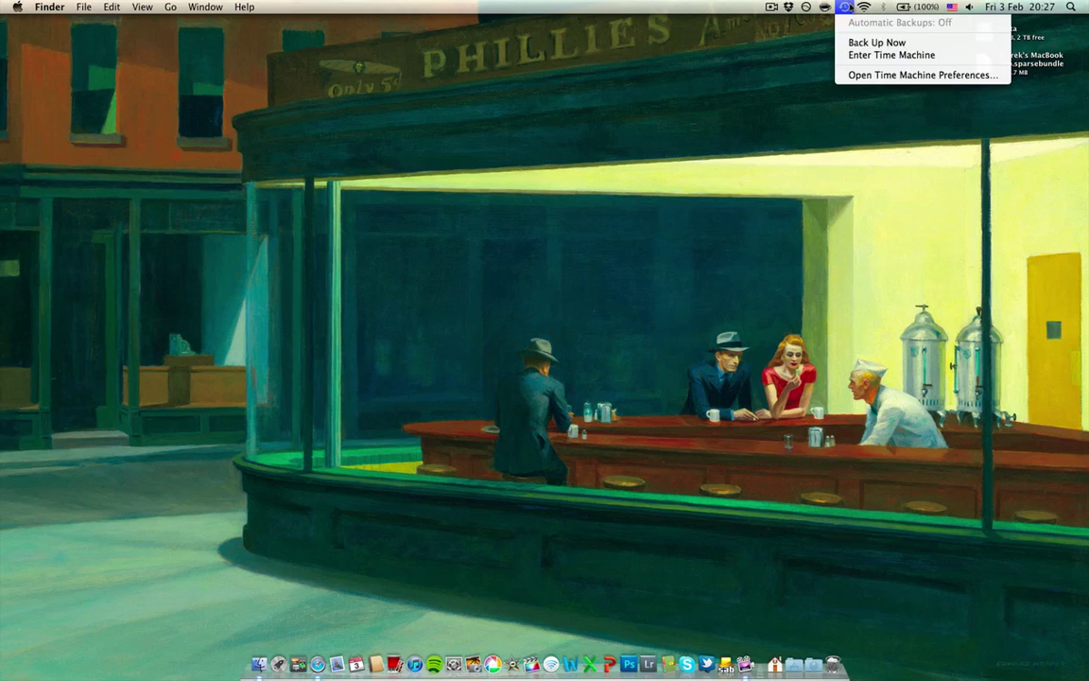
{"action": "left_click", "coordinate": [861, 75]}
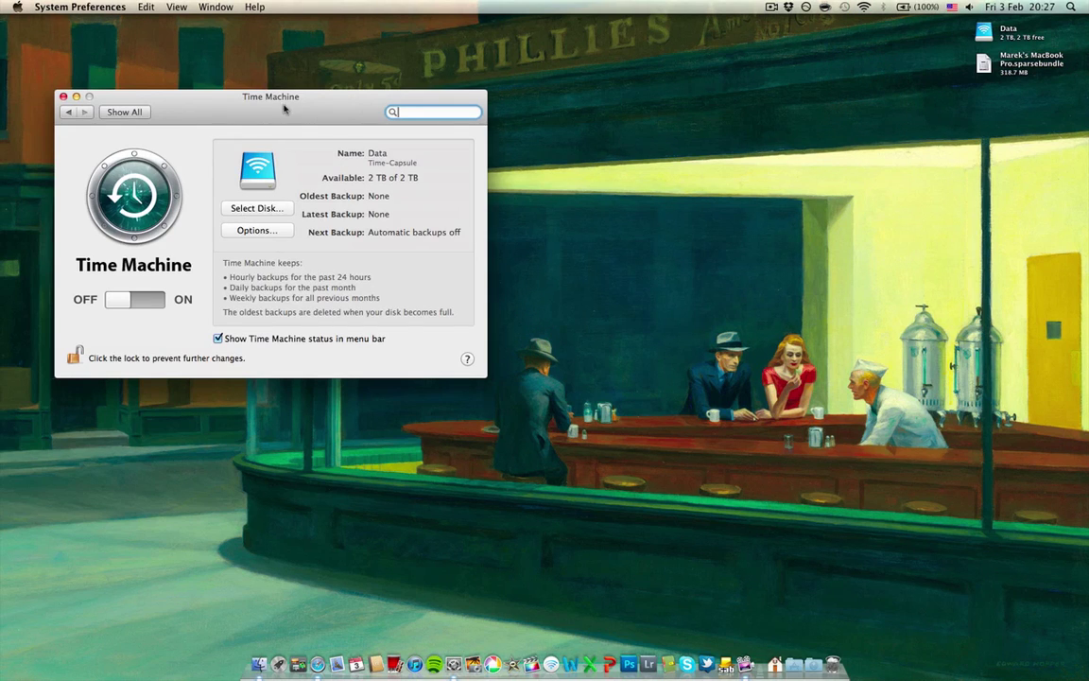
Centre the Time Machine settings and start an immediate backup with Back Up Now.
{"action": "left_click_drag", "start_coordinate": [281, 107], "coordinate": [488, 171]}
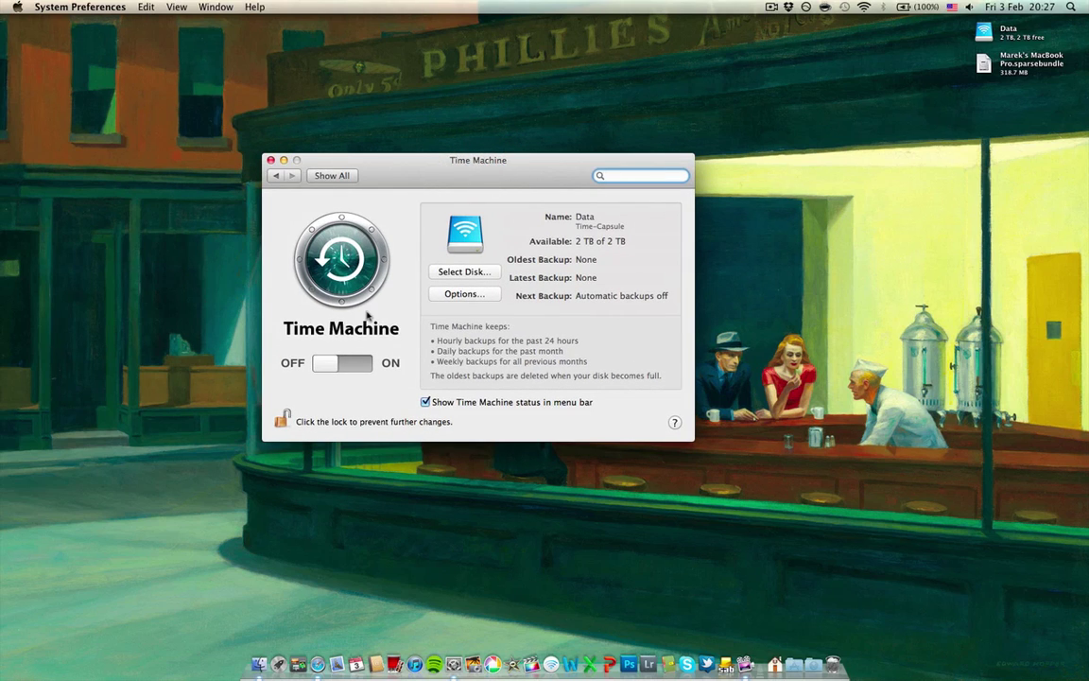
{"action": "left_click", "coordinate": [845, 7]}
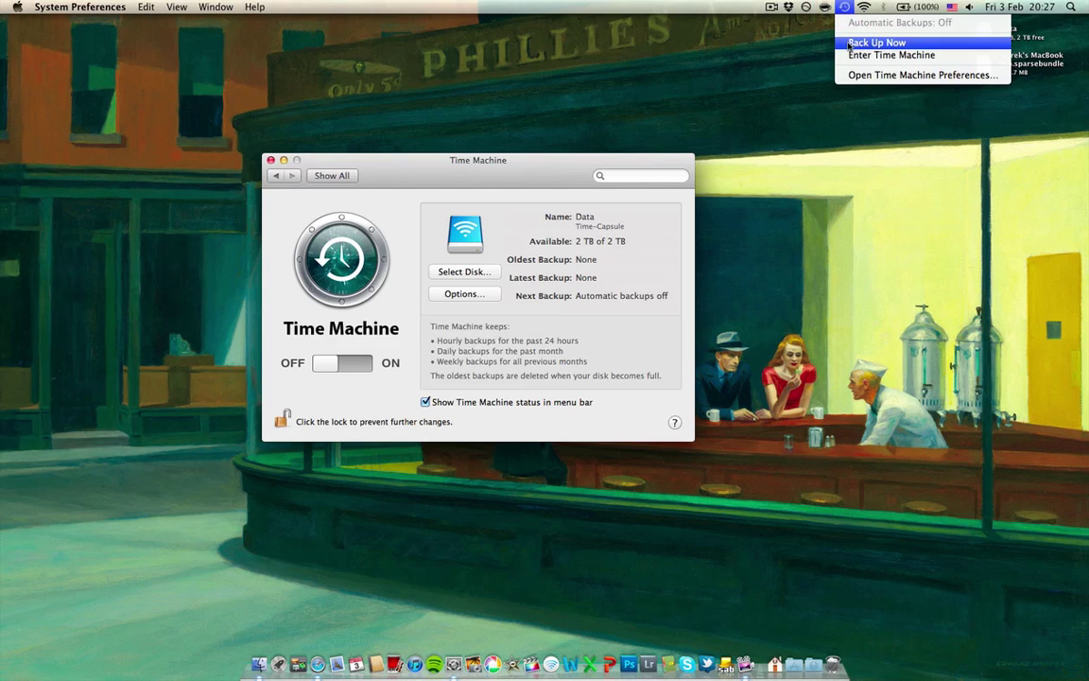
{"action": "left_click", "coordinate": [850, 43]}
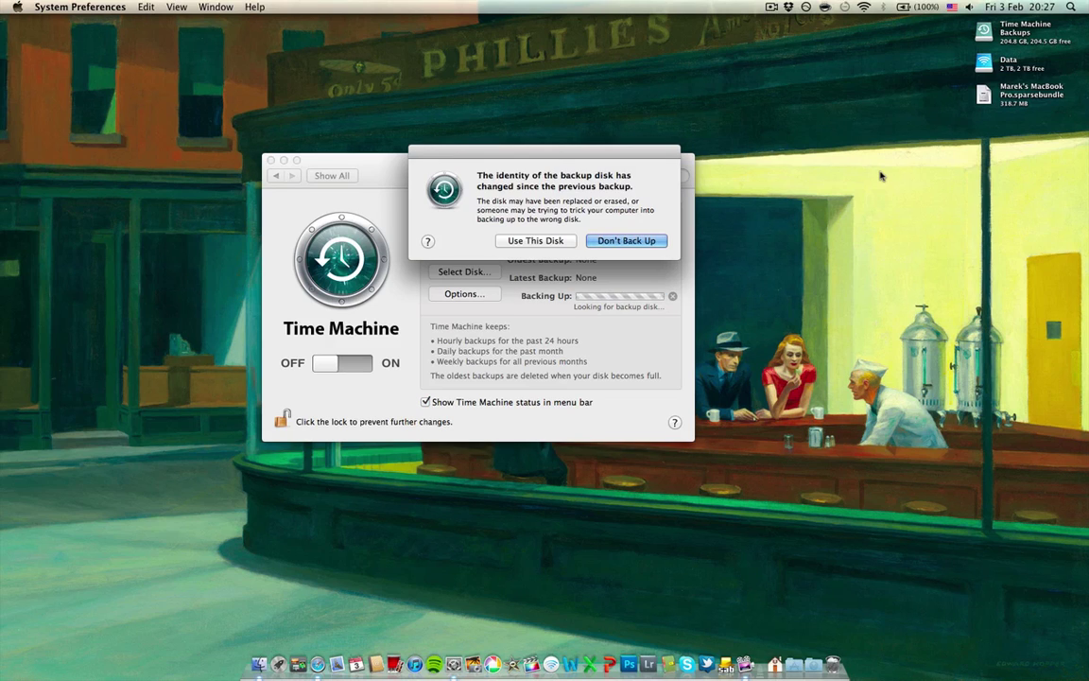
Accept the changed disk with Use This Disk, then inspect the Data share's Time Machine Backups contents.
{"action": "left_click", "coordinate": [535, 241]}
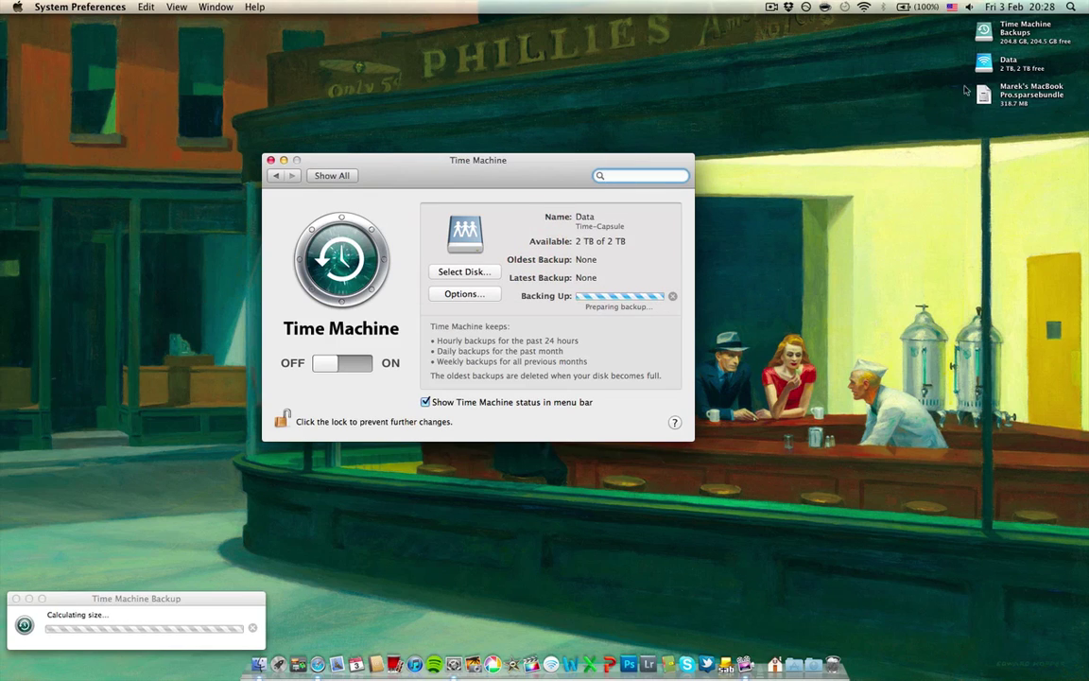
{"action": "double_click", "coordinate": [984, 63]}
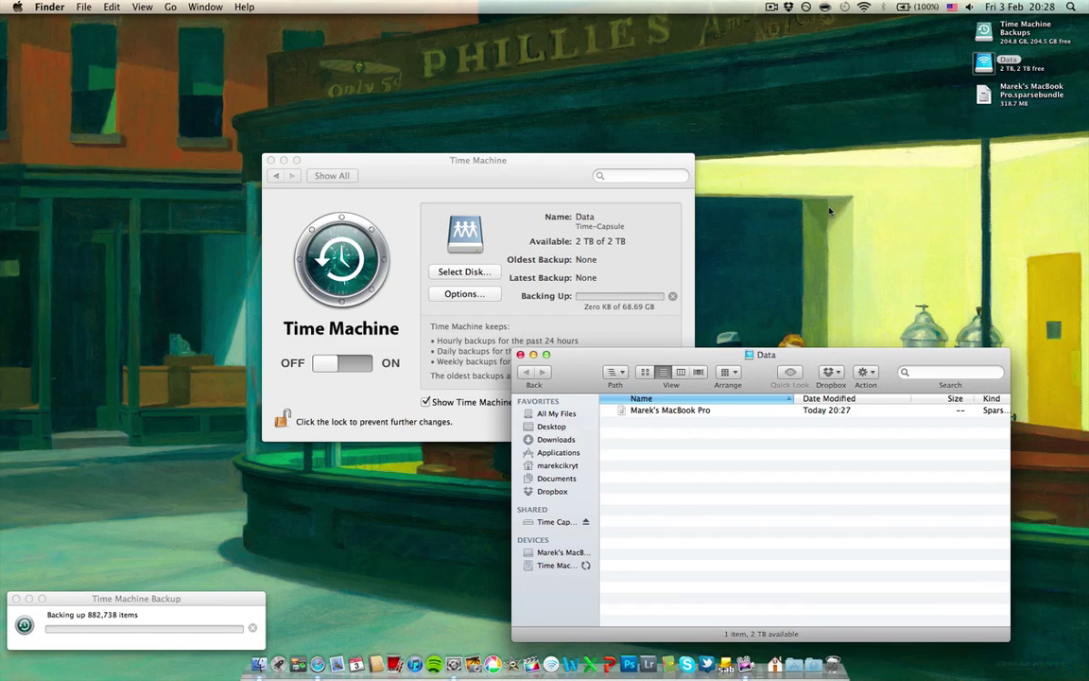
{"action": "left_click", "coordinate": [924, 97]}
{"action": "left_click", "coordinate": [1019, 33]}
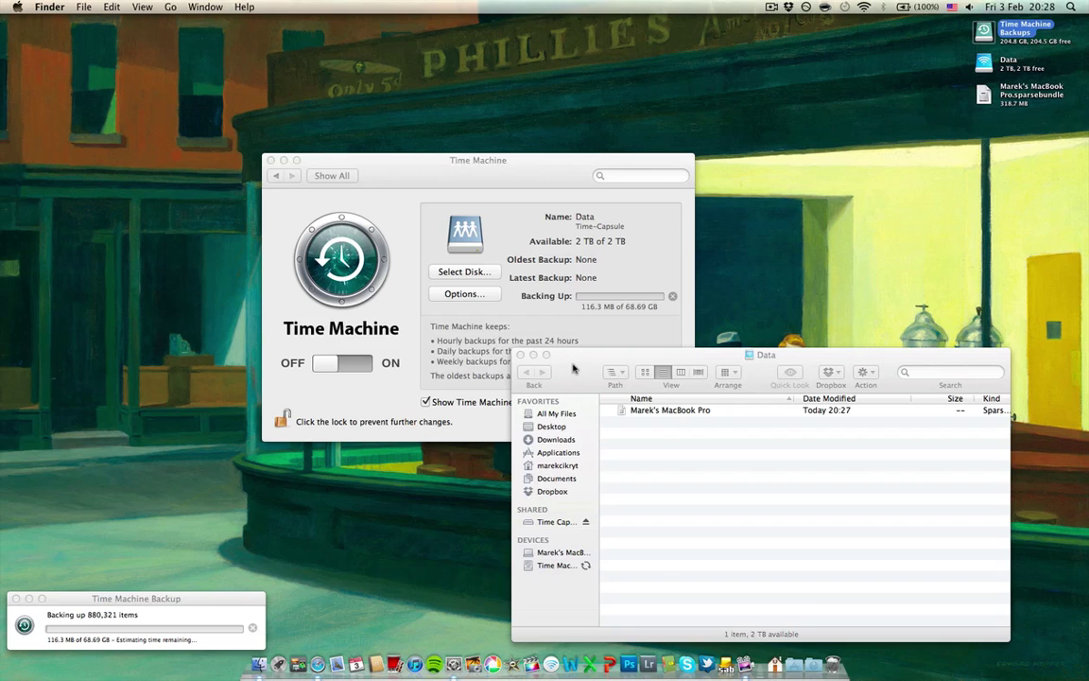
Close the Data window and return to the Time Machine settings showing the backup at 243.2 MB of 68.69 GB.
{"action": "left_click", "coordinate": [520, 355]}
{"action": "left_click", "coordinate": [571, 246]}
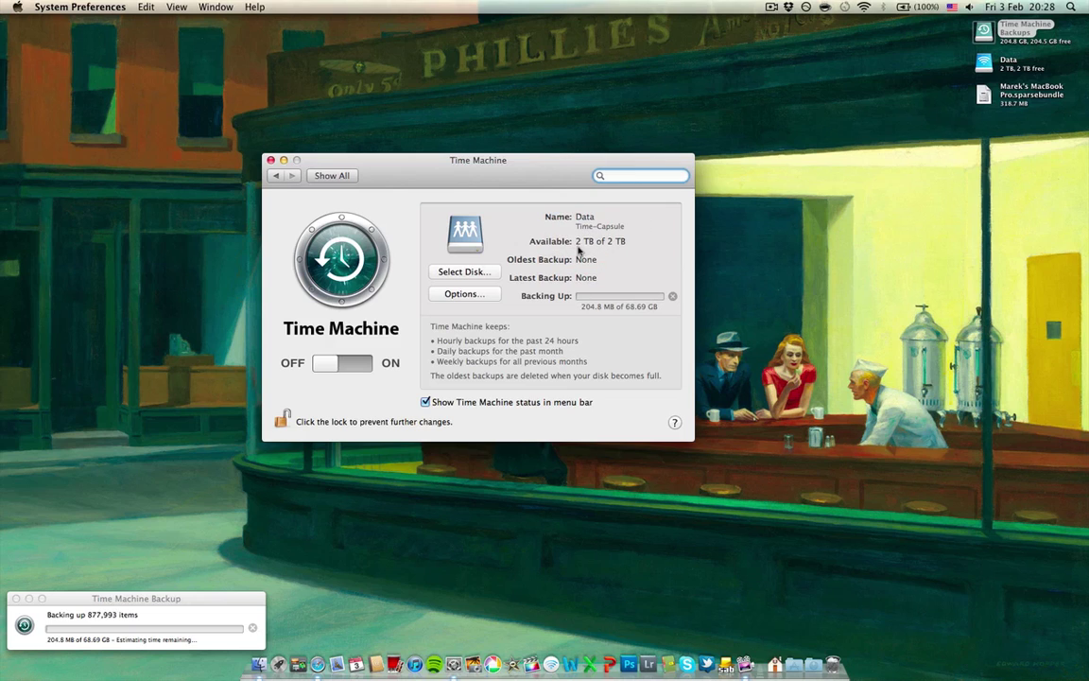
{"action": "left_click", "coordinate": [441, 174]}
{"action": "left_click_drag", "start_coordinate": [440, 174], "coordinate": [454, 172]}
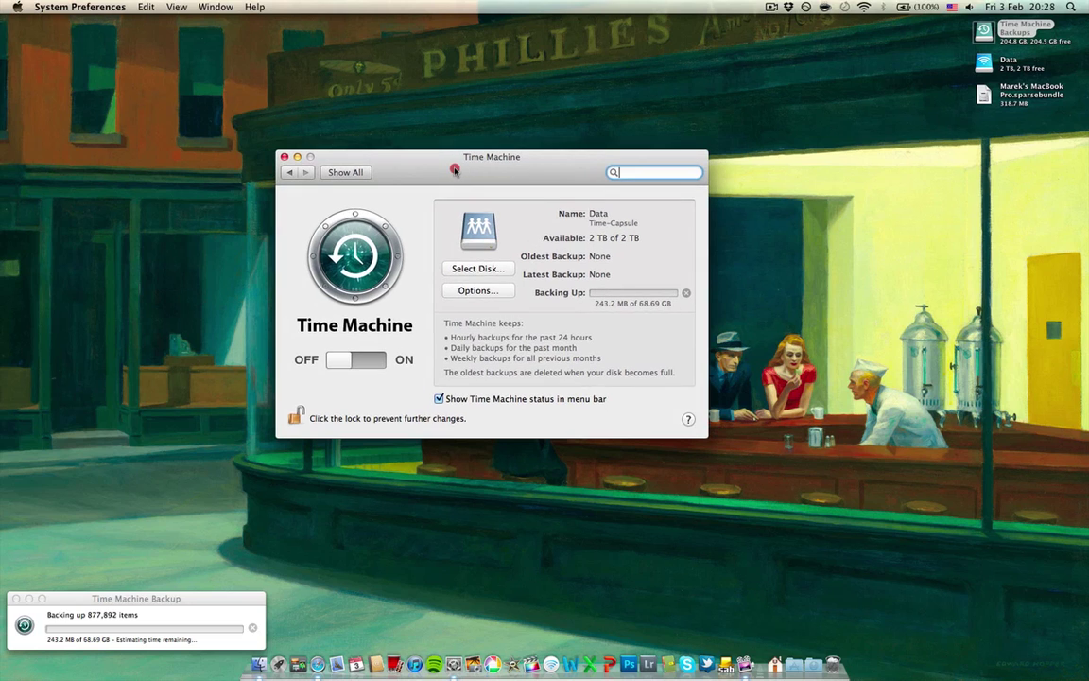